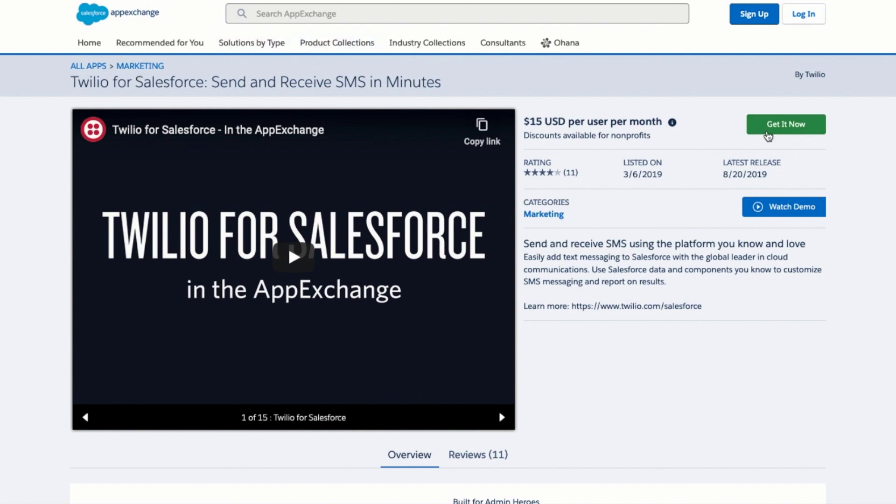
Choose Get It Now on the Twilio for Salesforce AppExchange listing to reach Twilio's page
left_click(768, 135)
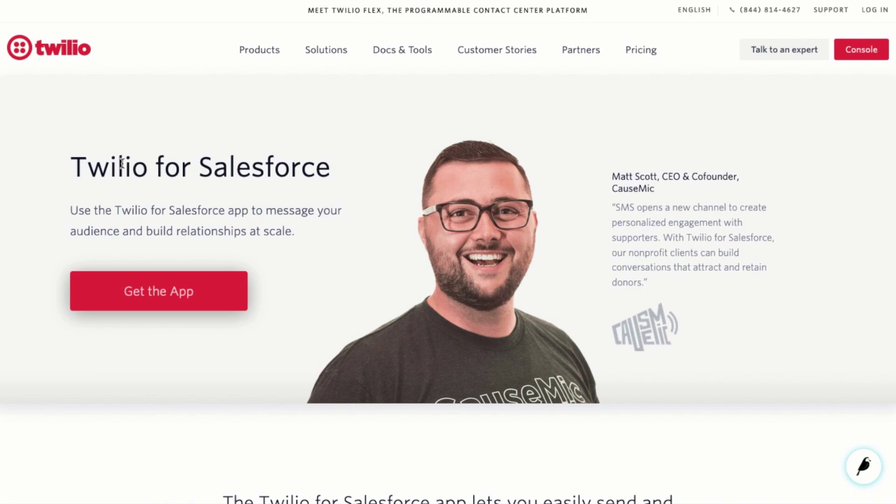
Submit the Twilio free trial form to reach the Twilio For Salesforce 4.54 install page
left_click(160, 302)
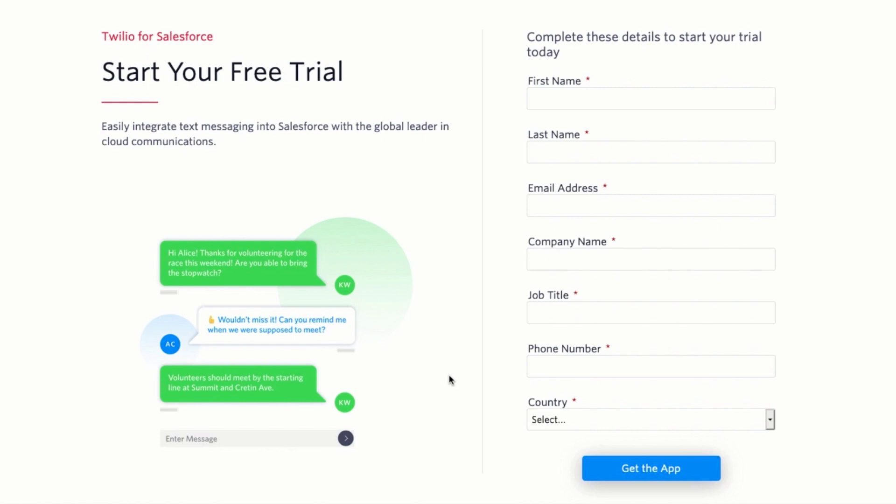
scroll(449, 376, "down", 1)
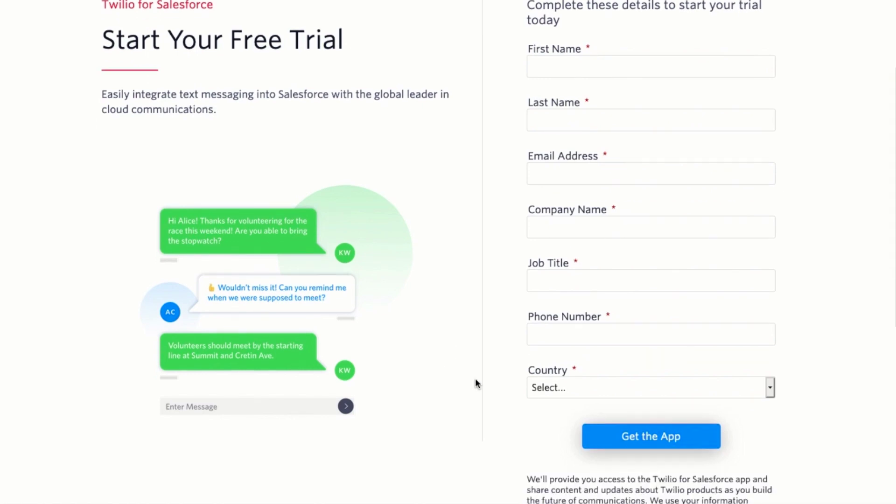
left_click(614, 436)
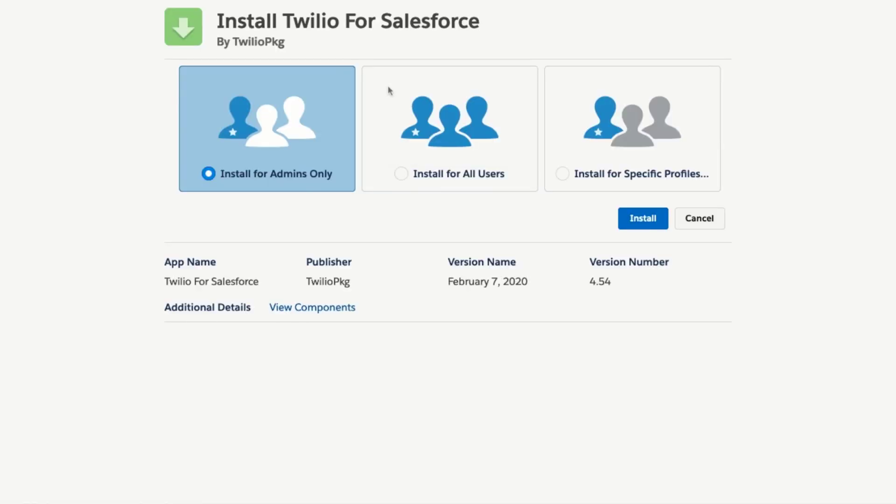
Install Twilio For Salesforce 4.54 for all users, granting third-party site access
left_click(406, 115)
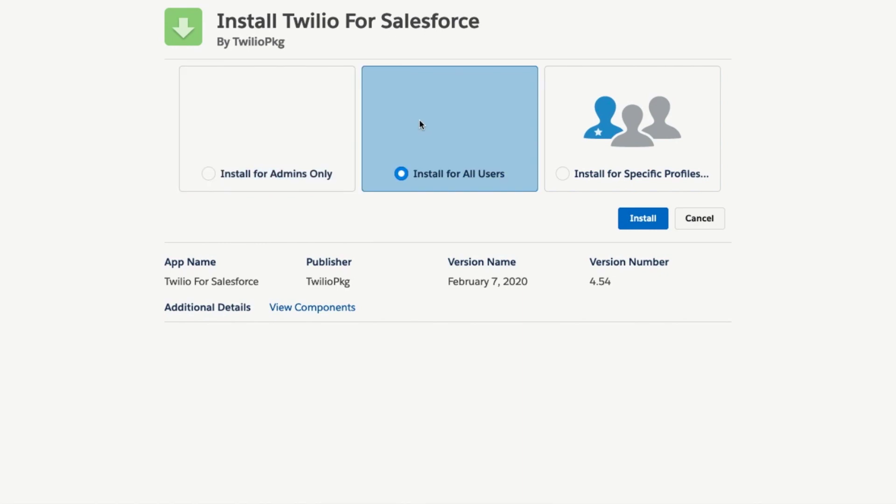
left_click(638, 222)
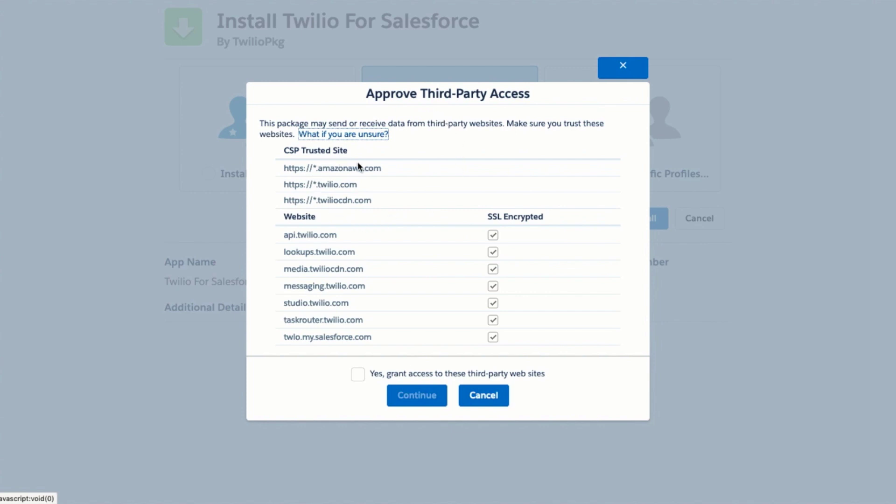
left_click(358, 374)
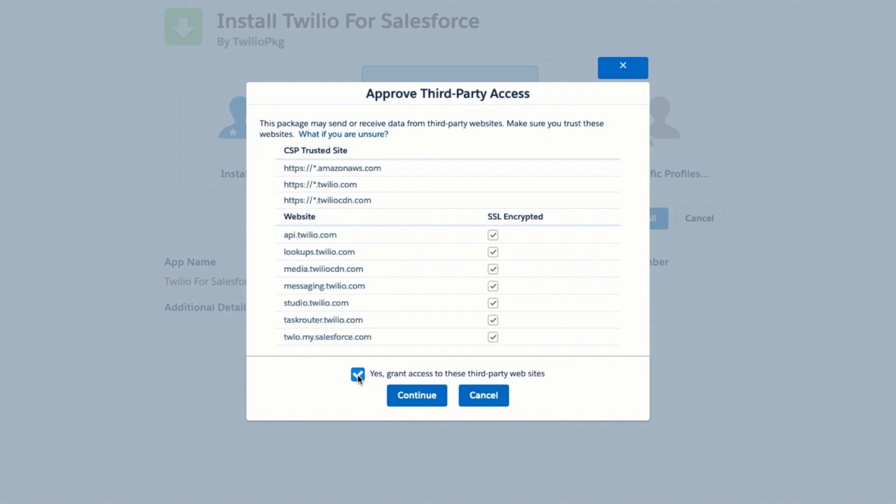
left_click(399, 394)
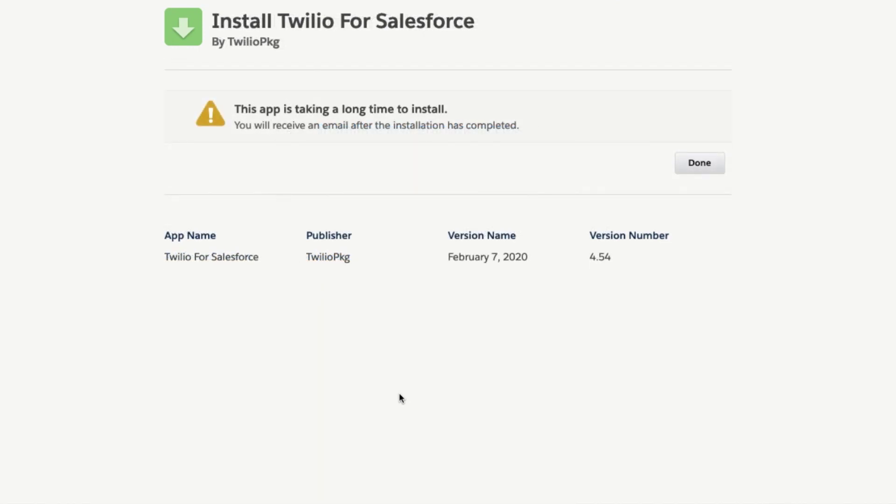
left_click(693, 171)
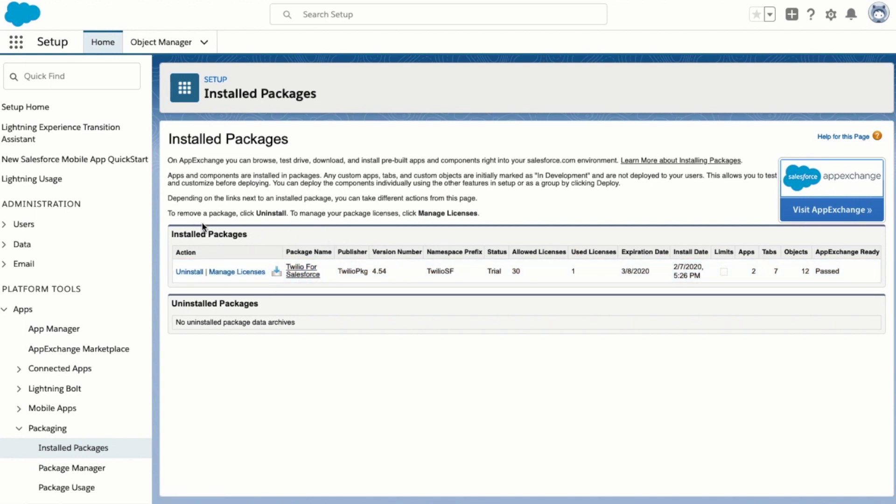
Find Twilio Configuration via App Launcher search 'twili' and start creating a Twilio account
left_click(16, 45)
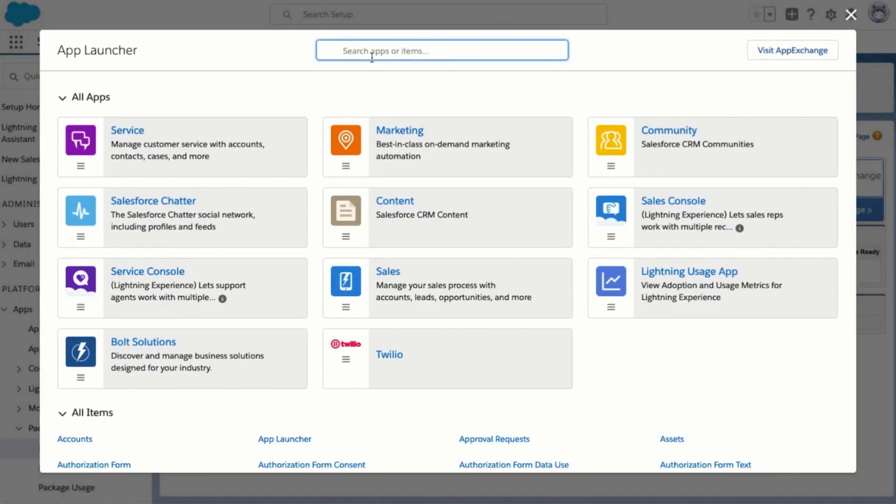
type("twili")
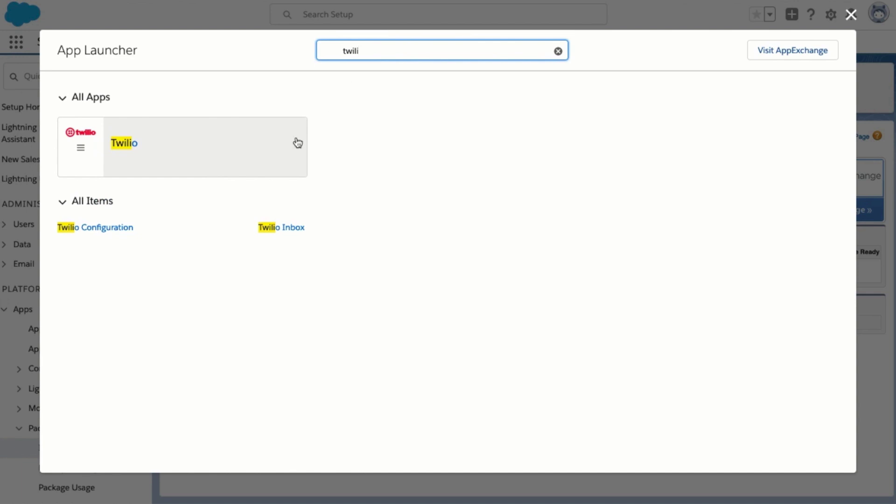
left_click(121, 231)
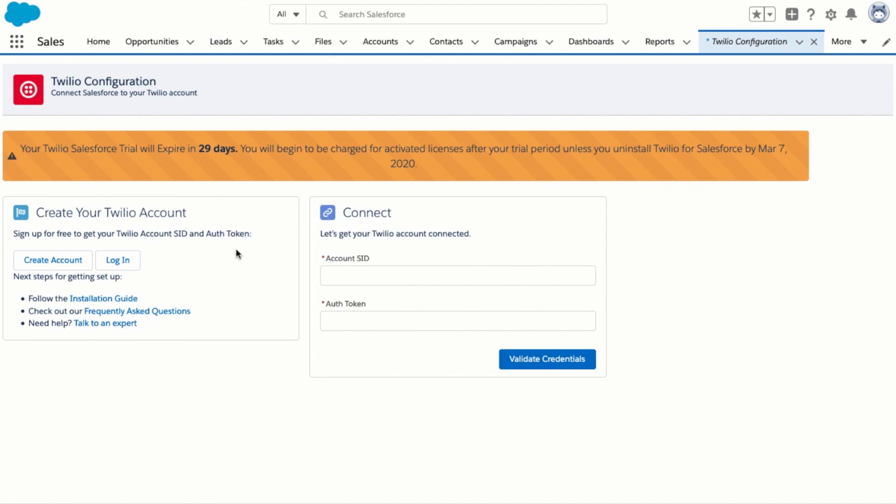
left_click(40, 264)
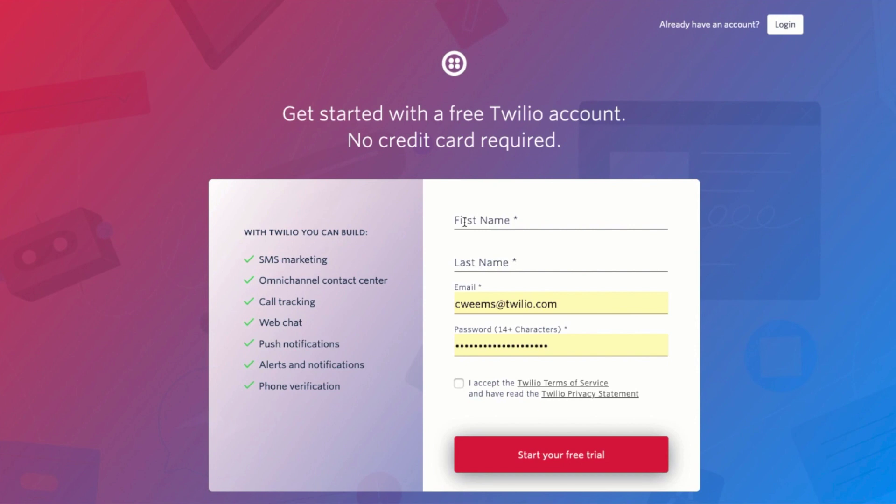
Complete Twilio sign-up and phone verification to reach the My first Twilio project Dashboard
left_click(465, 223)
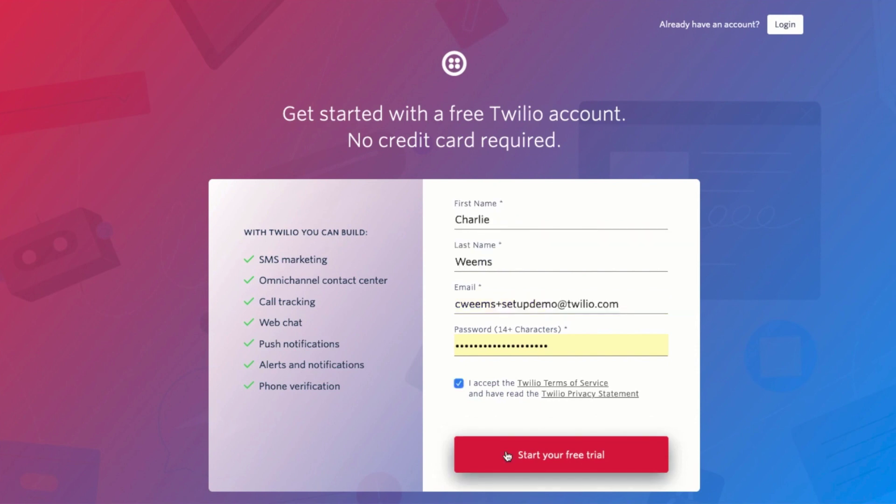
left_click(508, 456)
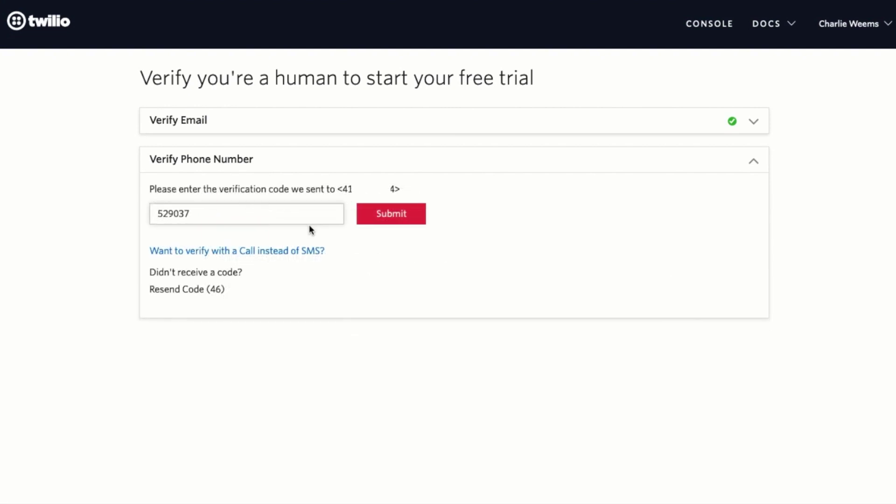
left_click(373, 220)
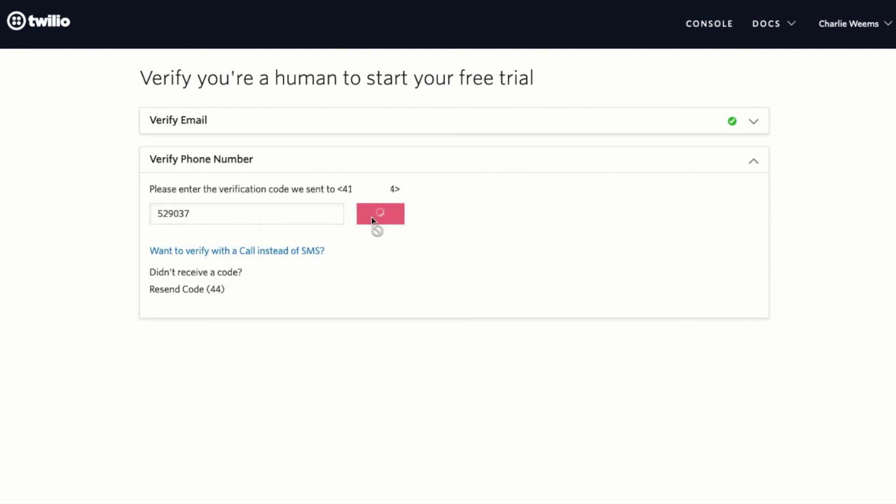
left_click(192, 311)
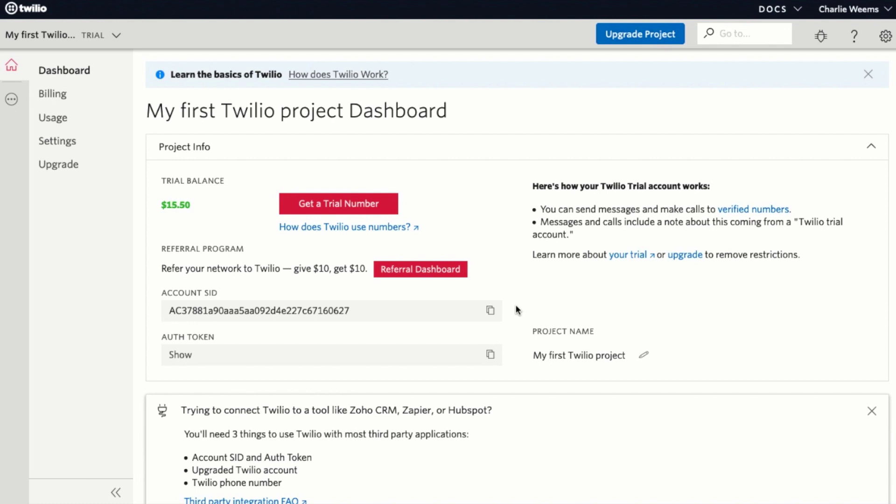
Paste the project's Account SID and Auth Token into Salesforce and validate the credentials
left_click(491, 312)
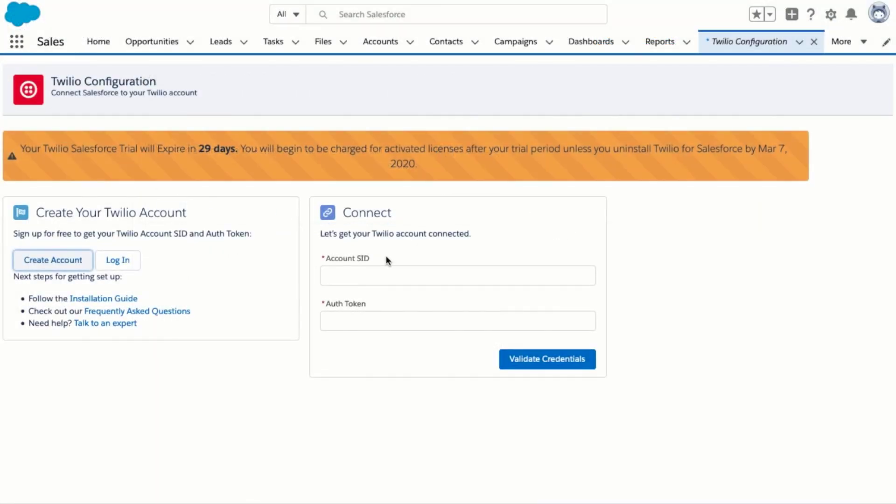
left_click(383, 273)
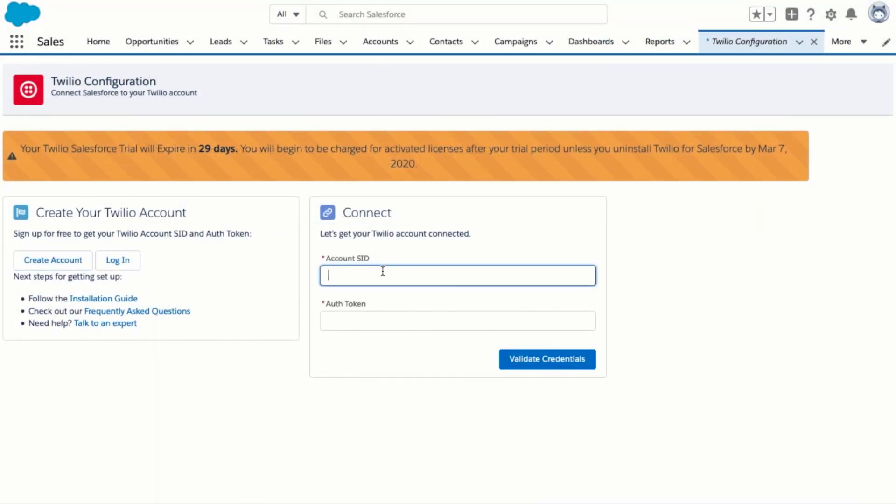
key("ctrl+v")
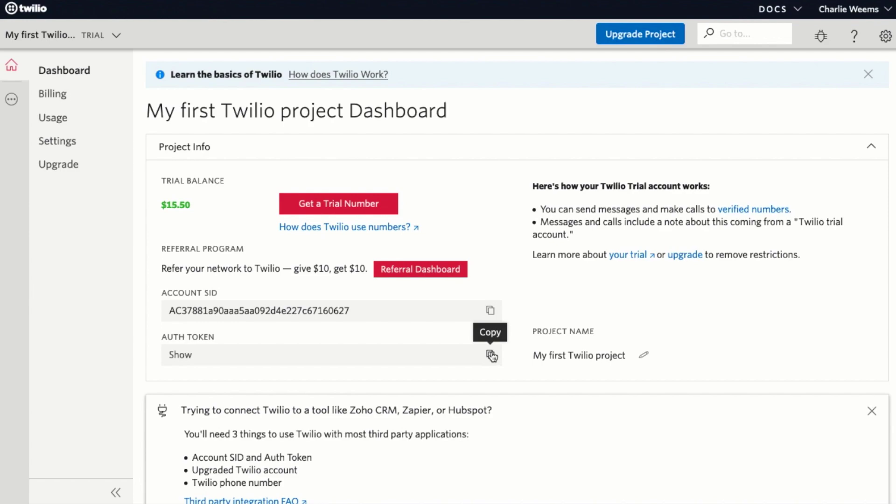
left_click(491, 356)
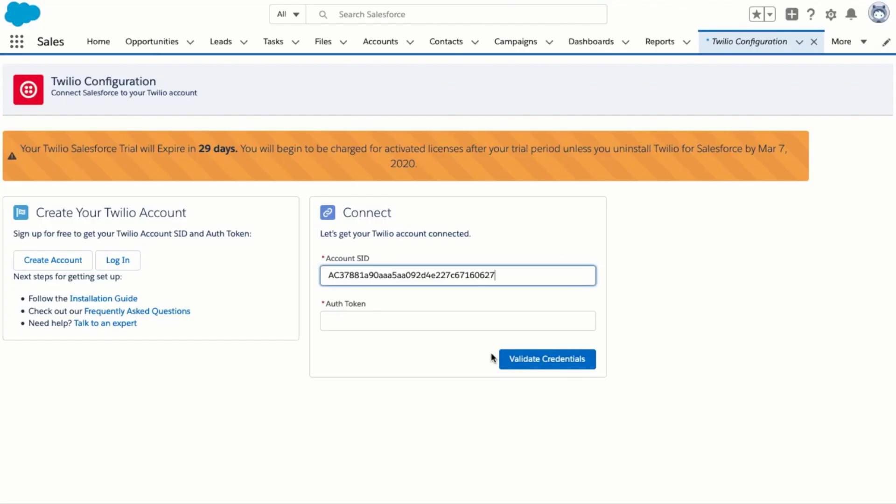
left_click(471, 323)
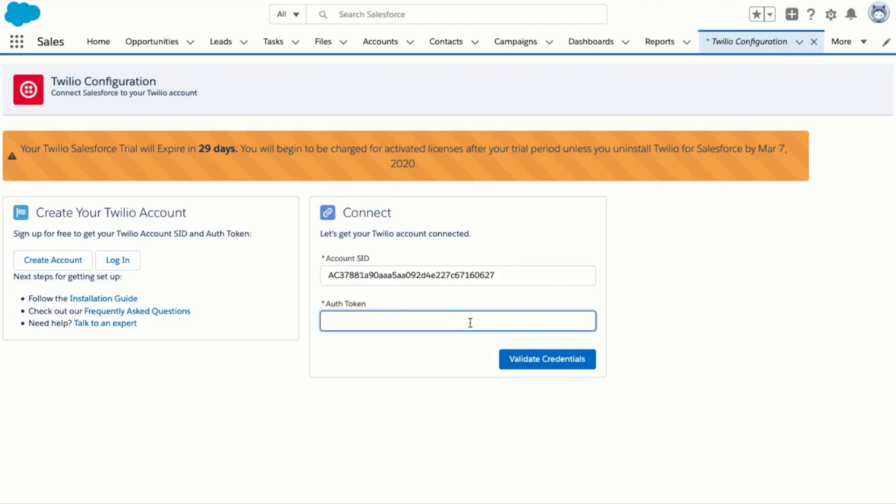
key("ctrl+v")
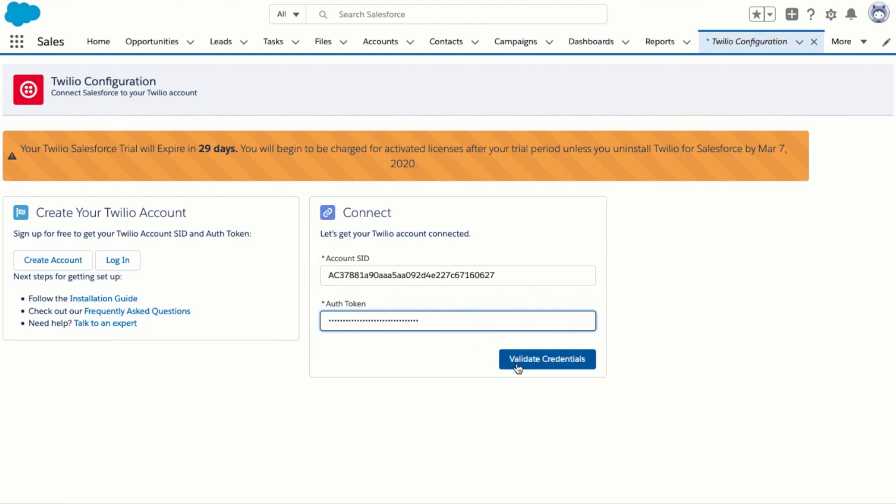
left_click(518, 368)
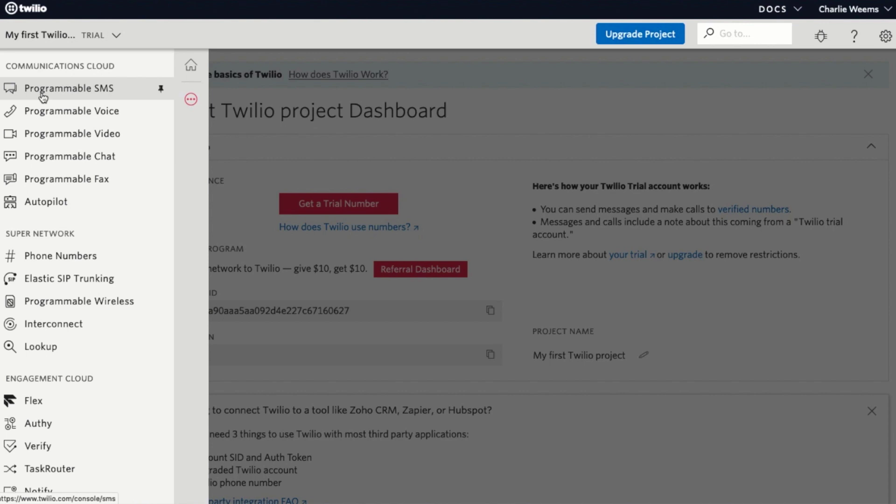
Create an SMS messaging service named 'Connect to Salesforce' with the Mixed use case
left_click(43, 96)
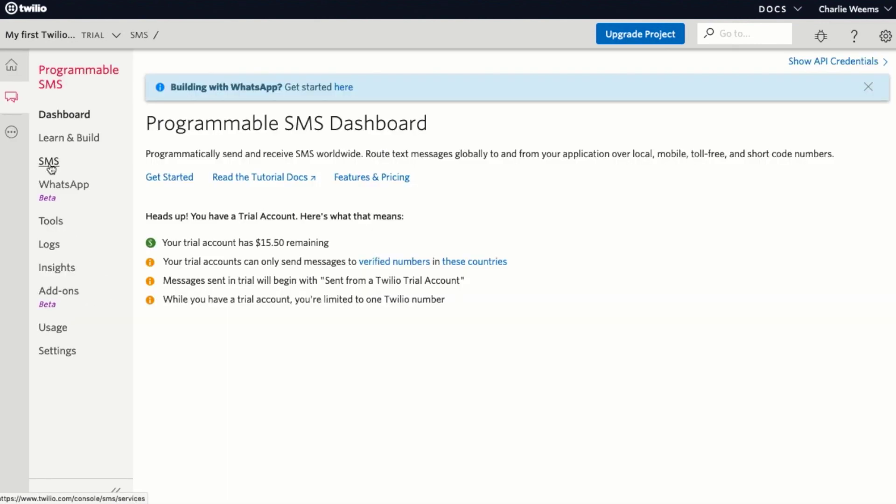
left_click(48, 160)
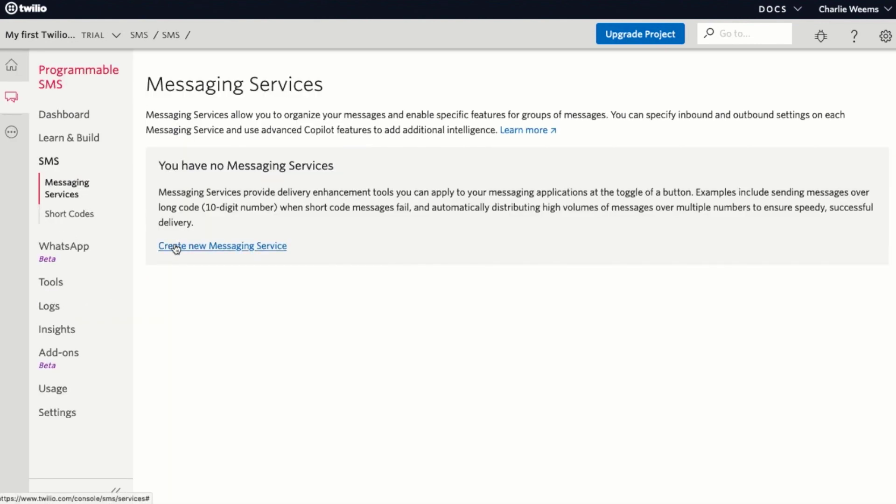
left_click(176, 247)
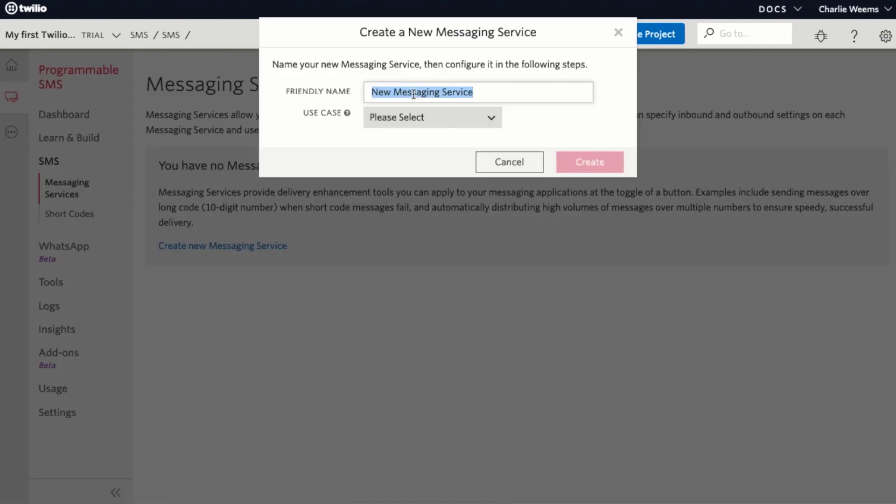
type("Connect to Salesforce")
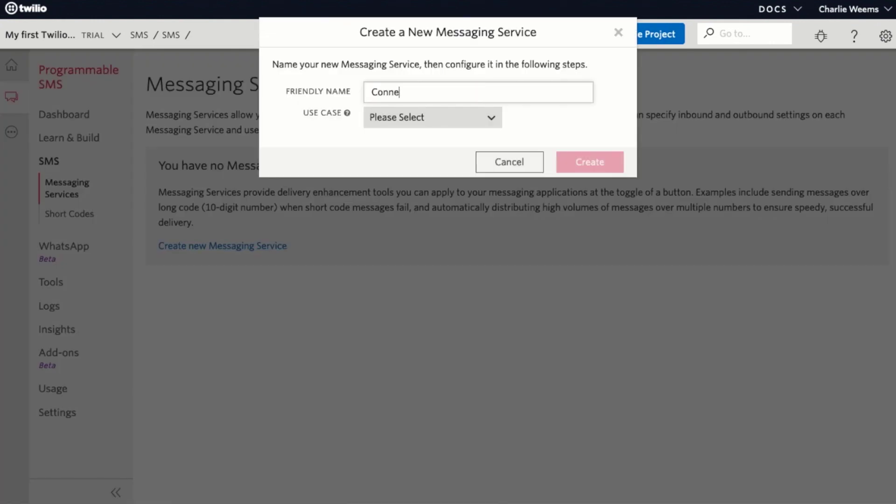
left_click(418, 117)
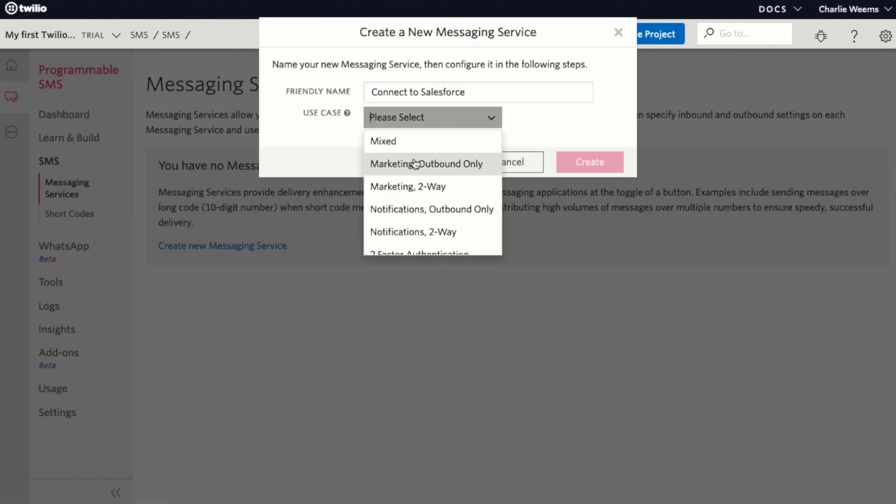
scroll(418, 180, "down", 1)
scroll(415, 182, "up", 1)
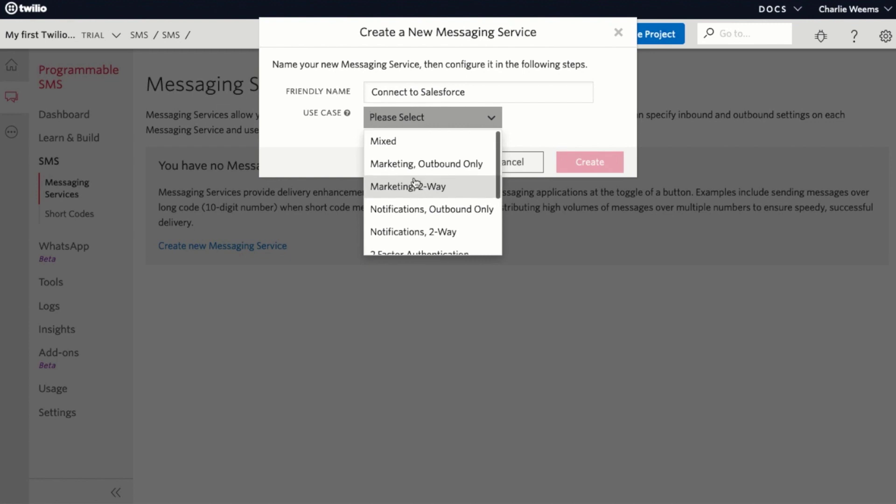
left_click(407, 141)
left_click(573, 161)
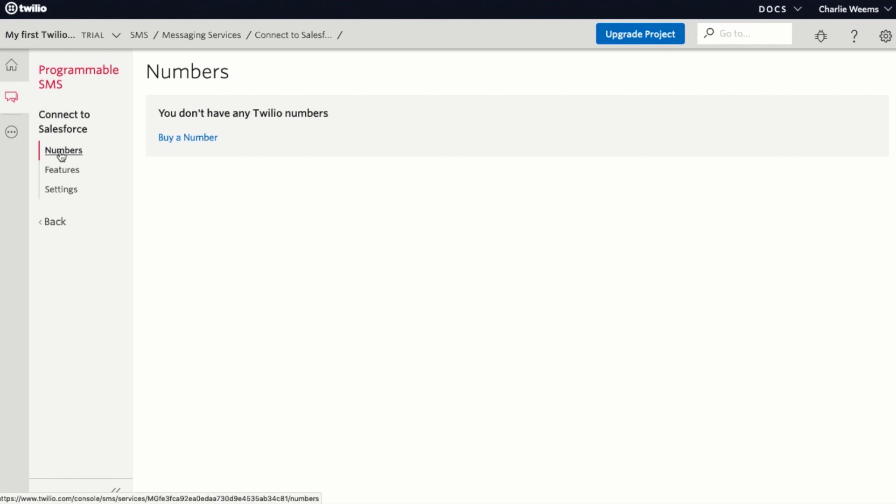
Buy the first available 415-area-code San Rafael number for the Connect to Salesforce service
left_click(189, 140)
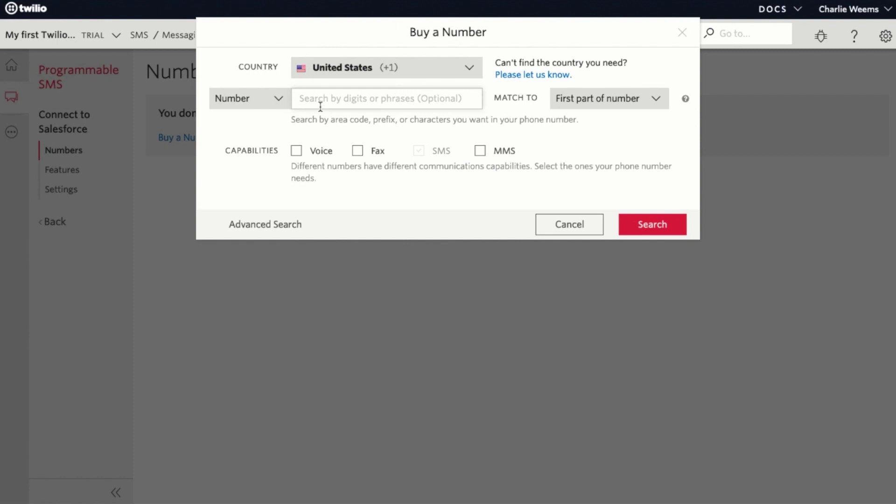
type("415")
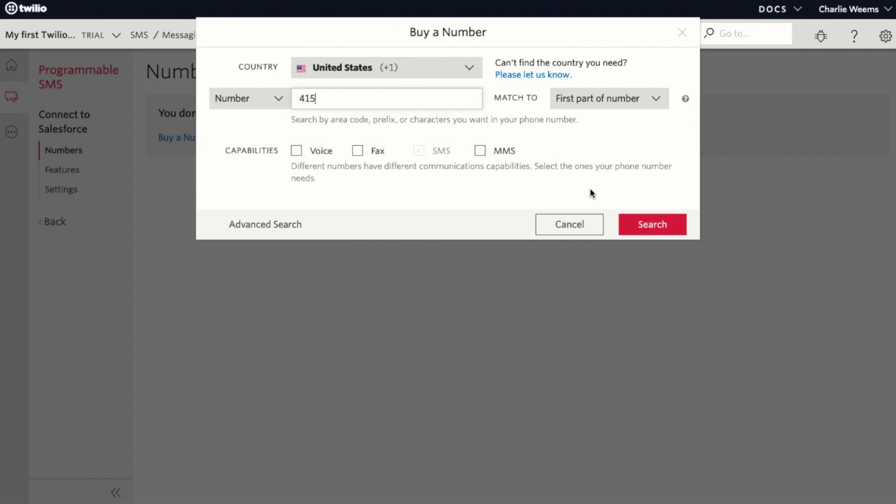
left_click(632, 224)
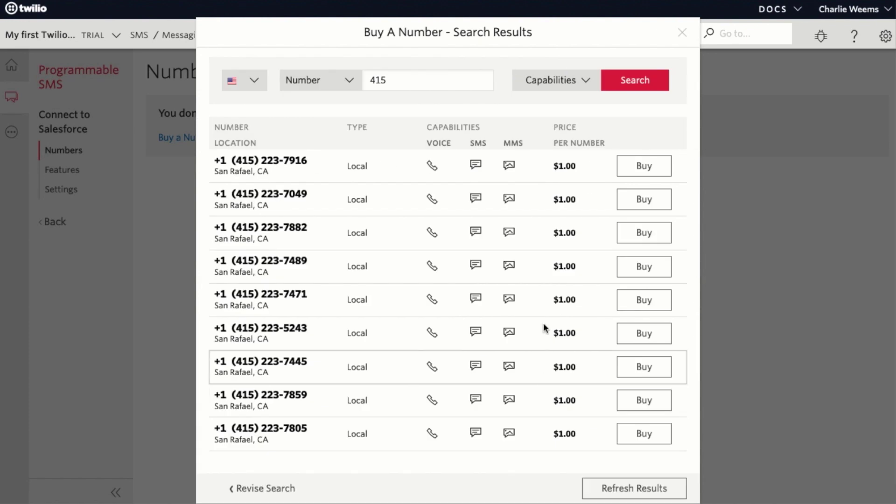
left_click(632, 174)
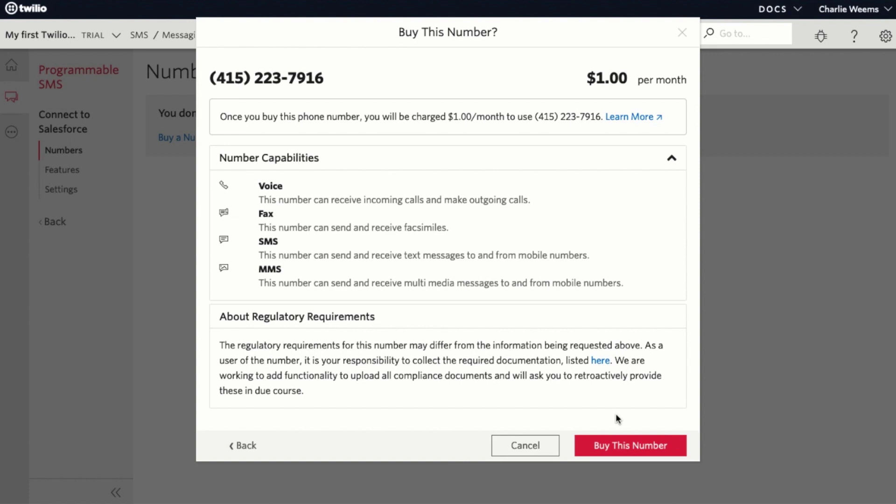
left_click(613, 449)
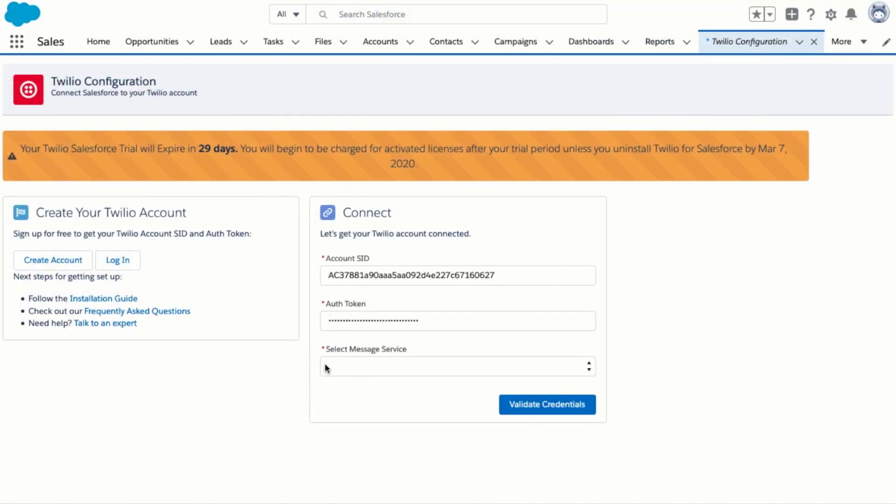
Select Connect to Salesforce as the message service and validate the Twilio credentials
left_click(362, 367)
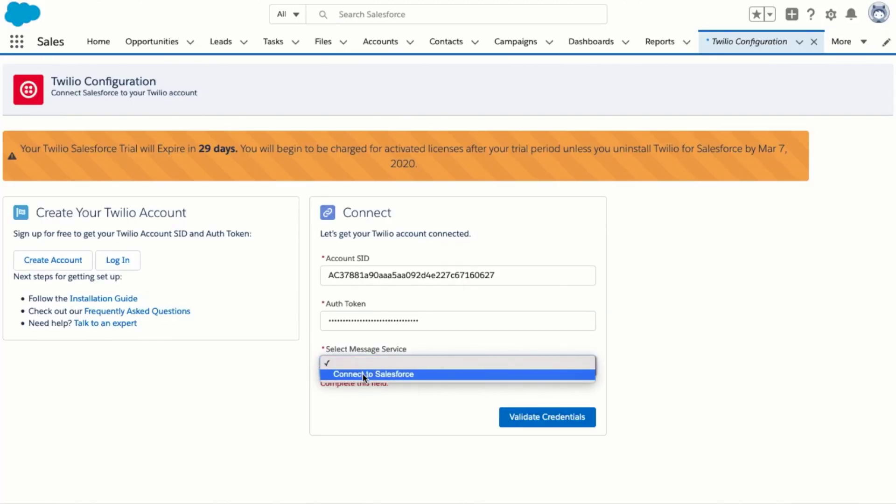
left_click(364, 375)
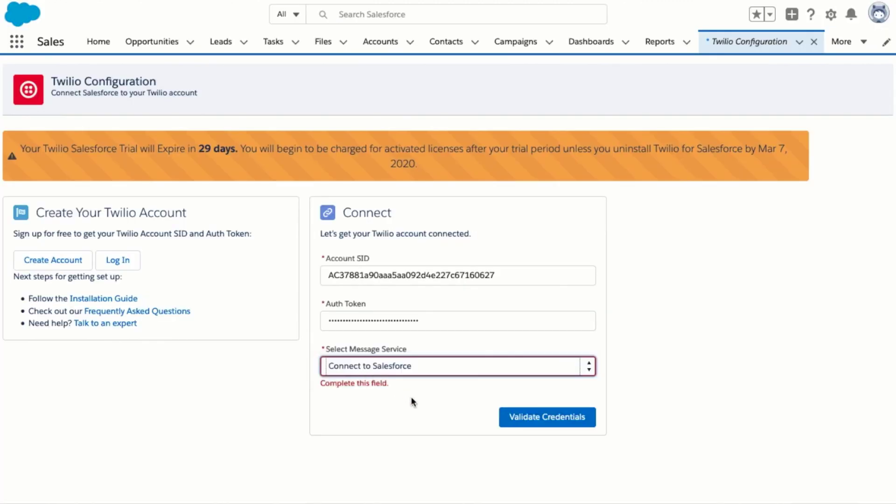
left_click(519, 410)
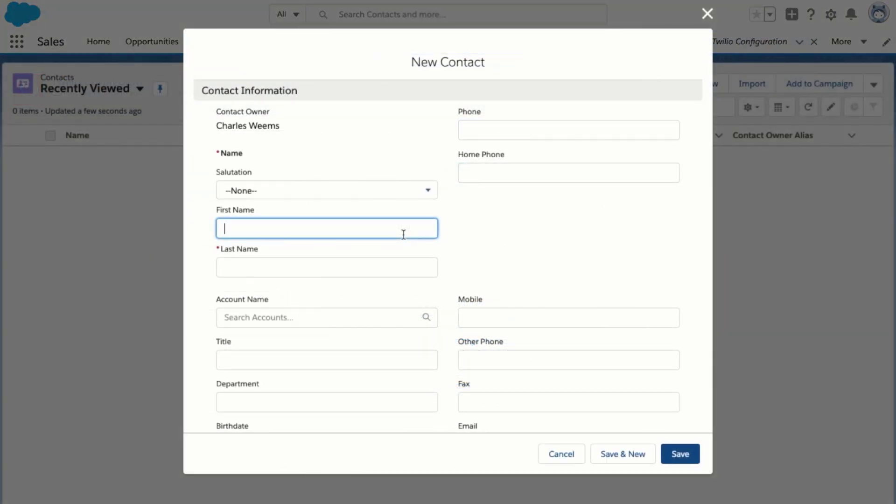
Save a new contact with the contact's first name, last name and mobile number
key("Tab")
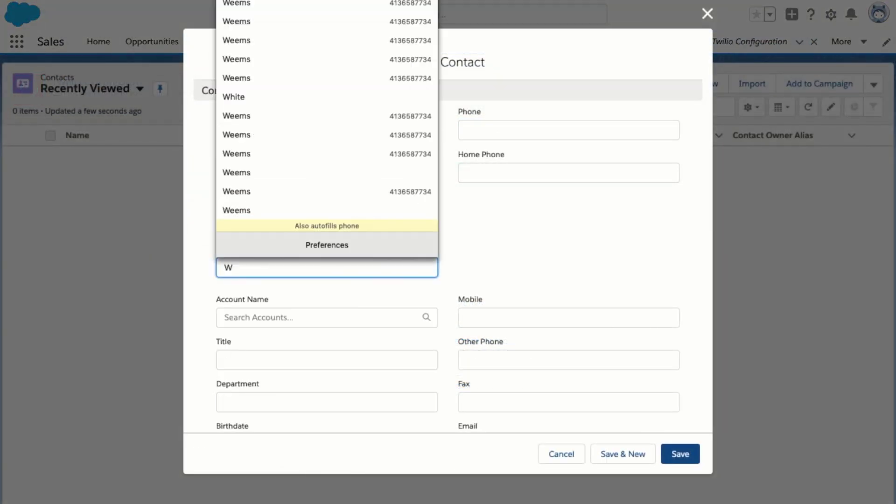
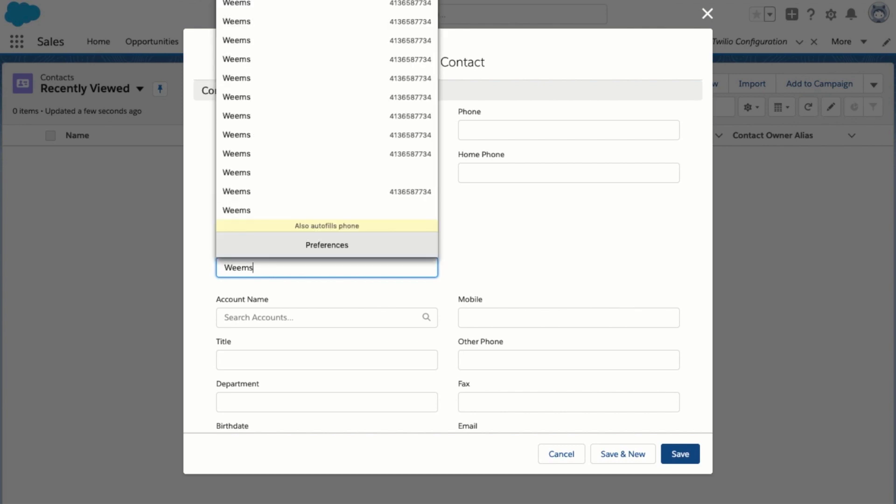
left_click(547, 317)
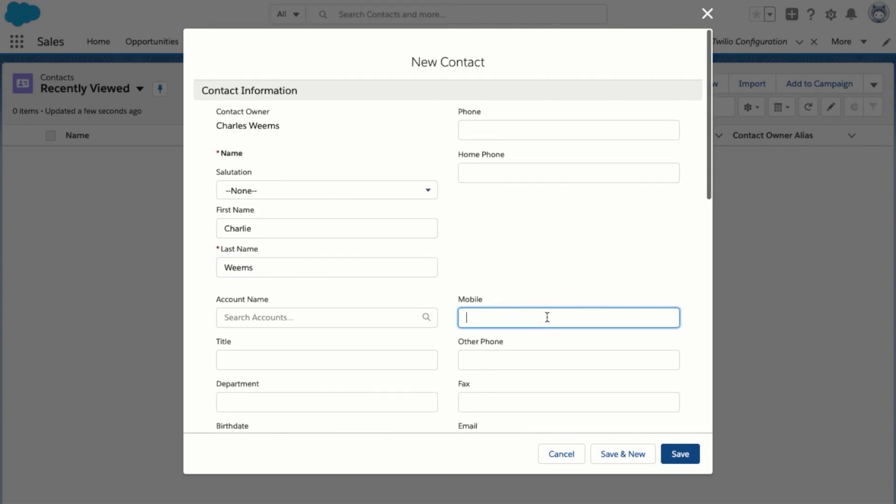
type("413")
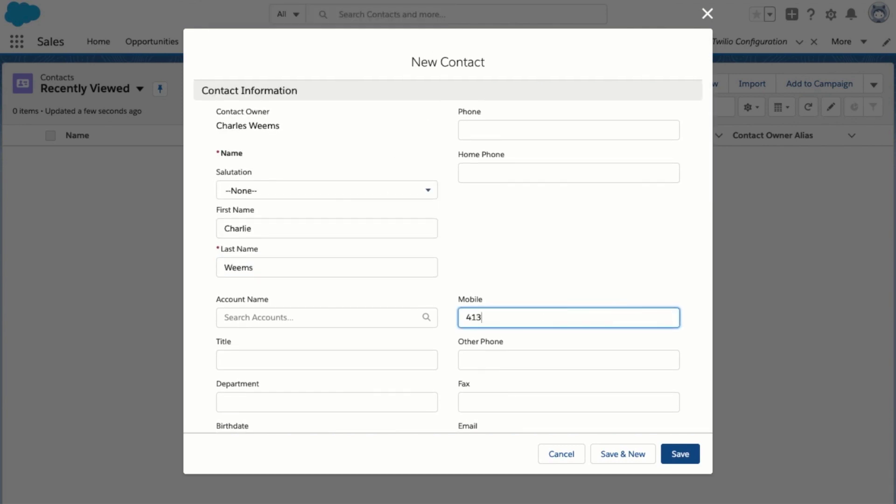
key("Return")
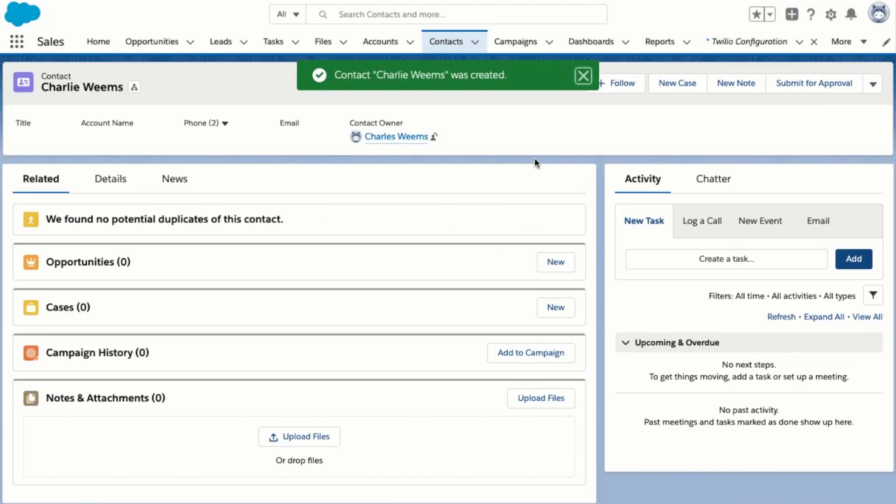
left_click(583, 78)
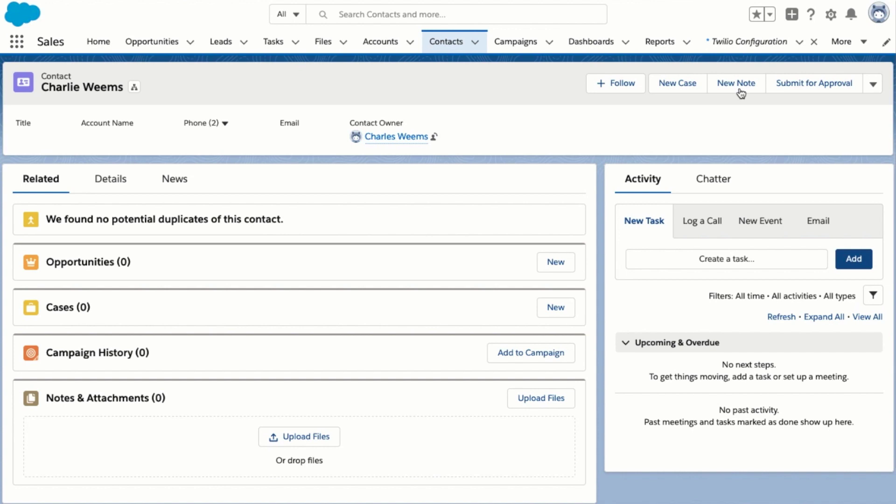
Edit the contact record page in Lightning App Builder and follow the Deploy My Domain link
left_click(829, 17)
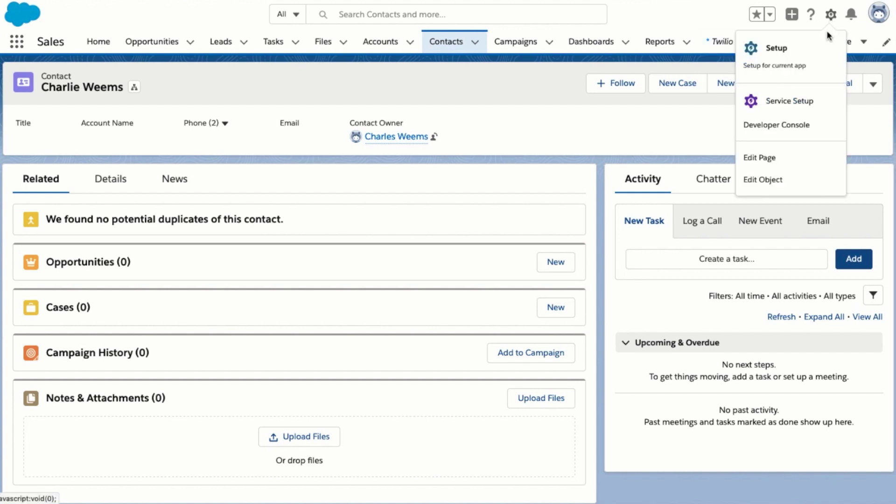
left_click(790, 160)
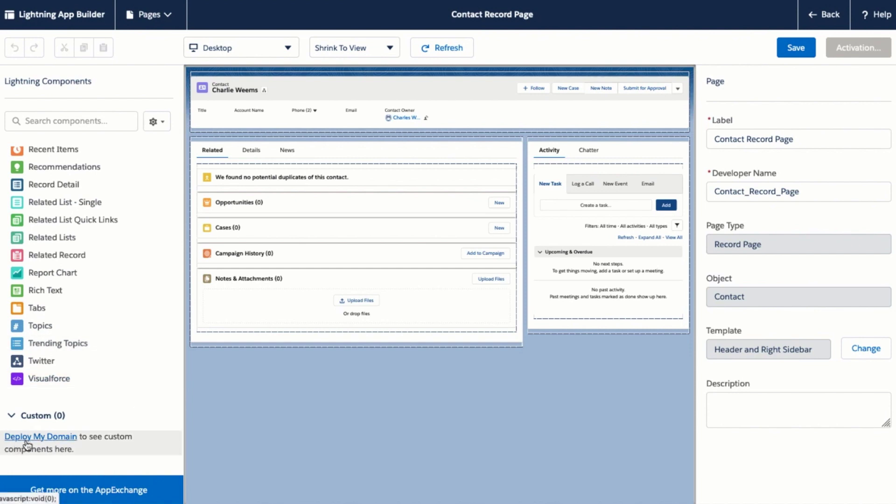
left_click(13, 435)
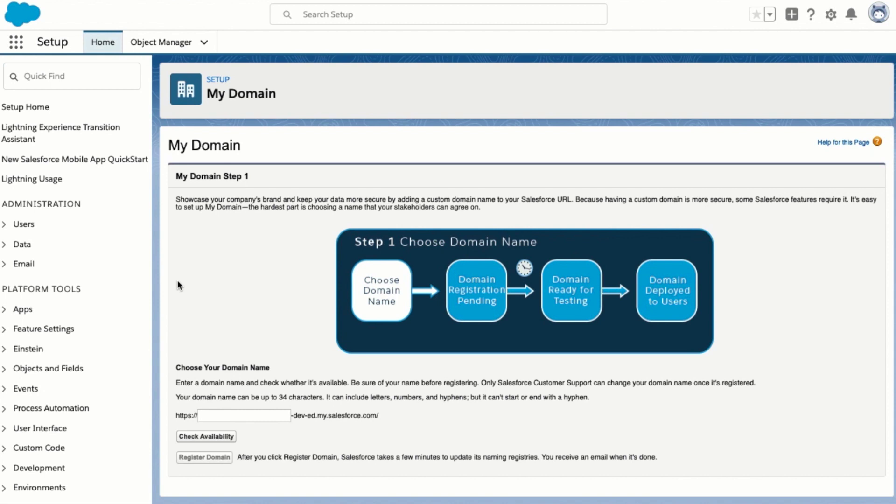
Register the available setupdemo domain, log in through it, and deploy it to all users
left_click(221, 415)
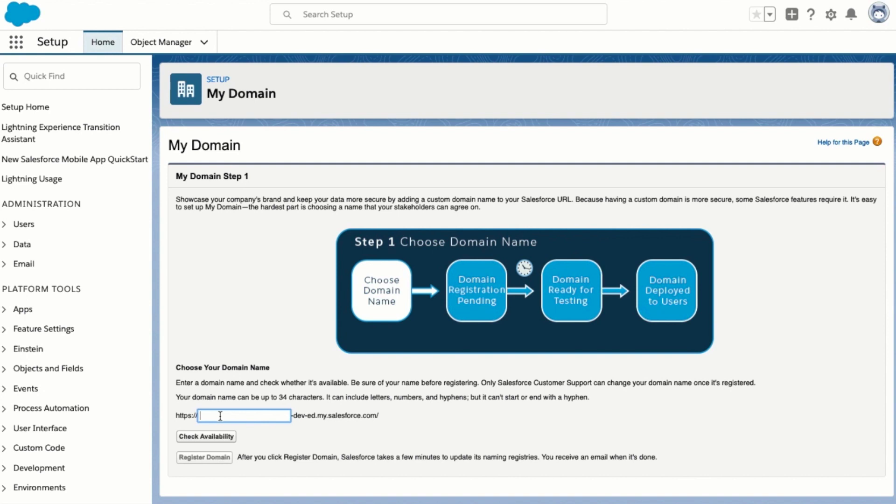
type("setupdemo")
left_click(215, 442)
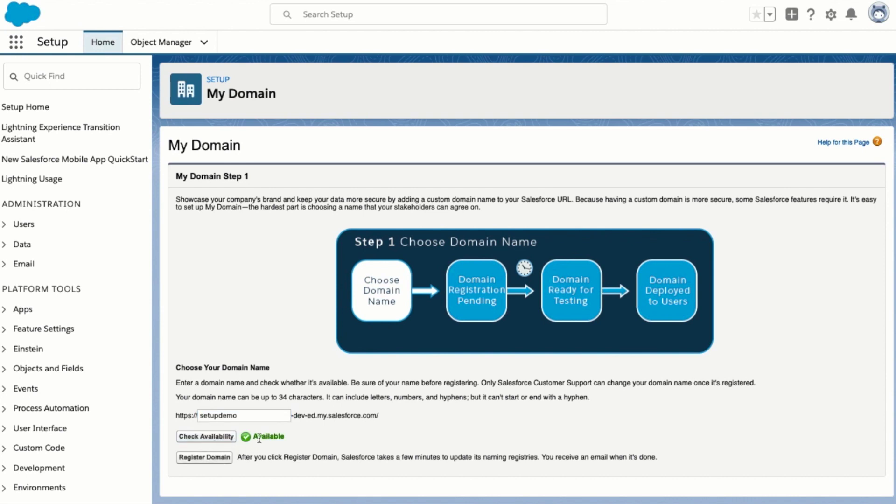
left_click(214, 459)
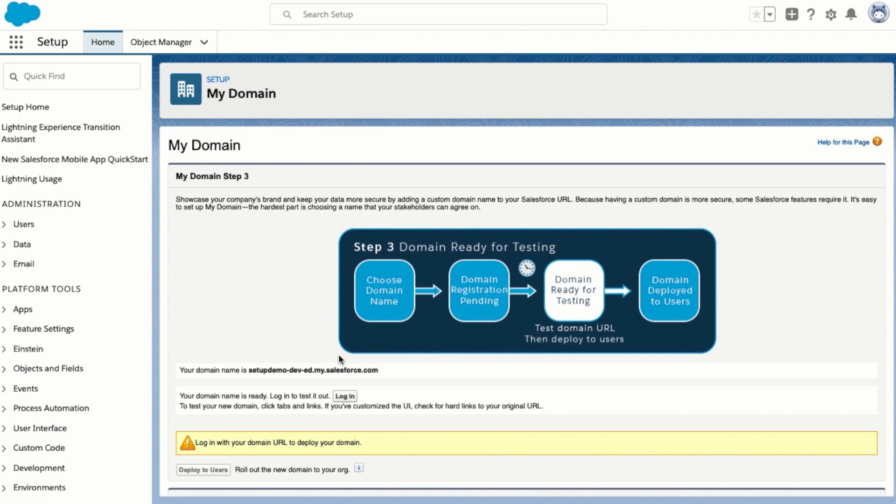
left_click(345, 396)
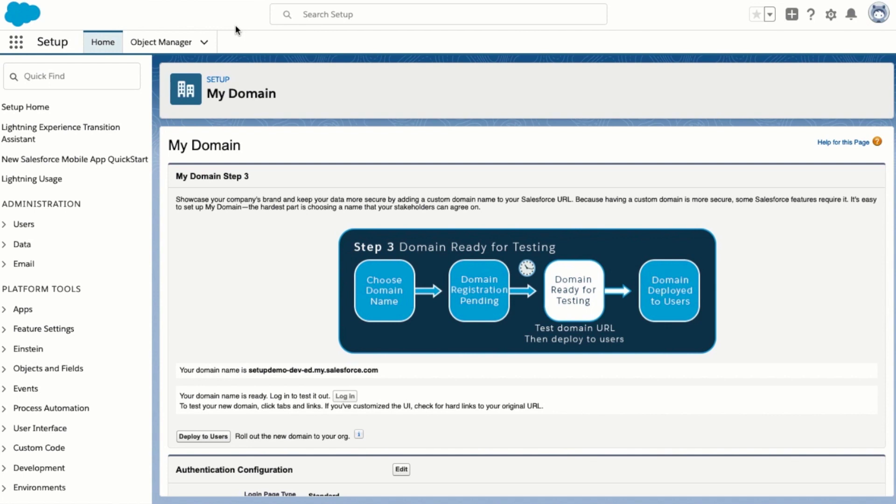
left_click(211, 437)
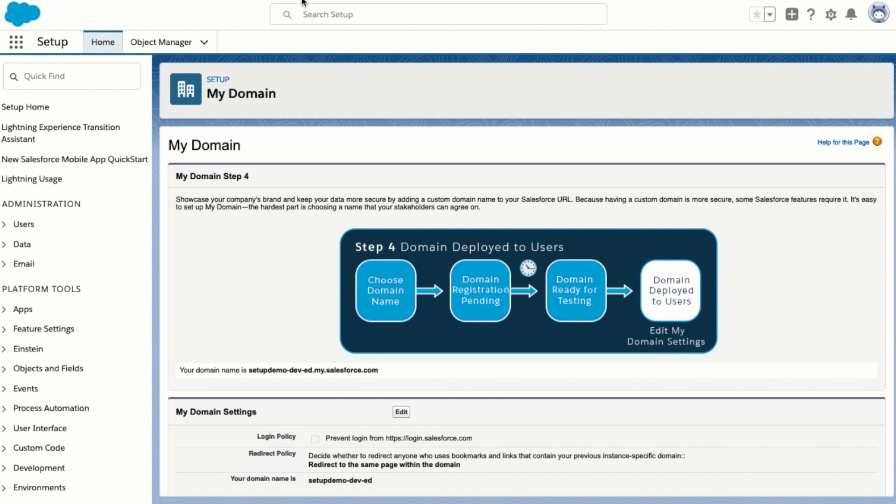
Find 'contacts' in the App Launcher, open the Contacts records, and reopen the setup menu
left_click(16, 45)
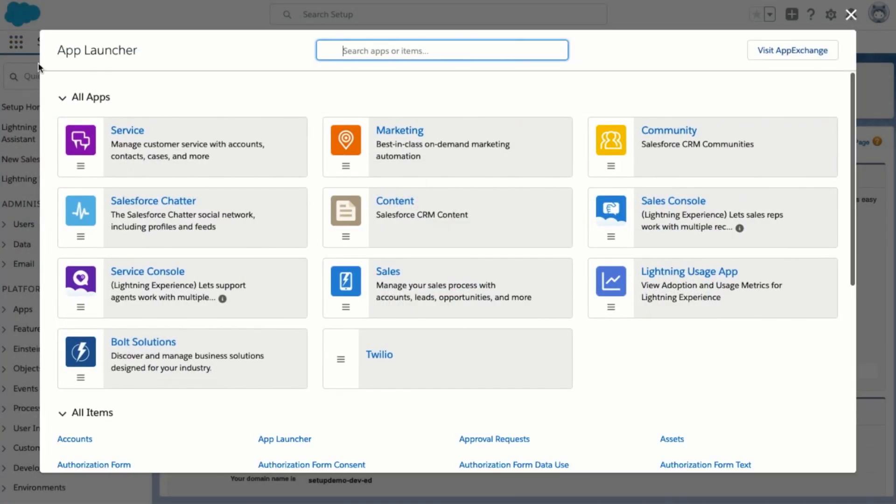
type("cont")
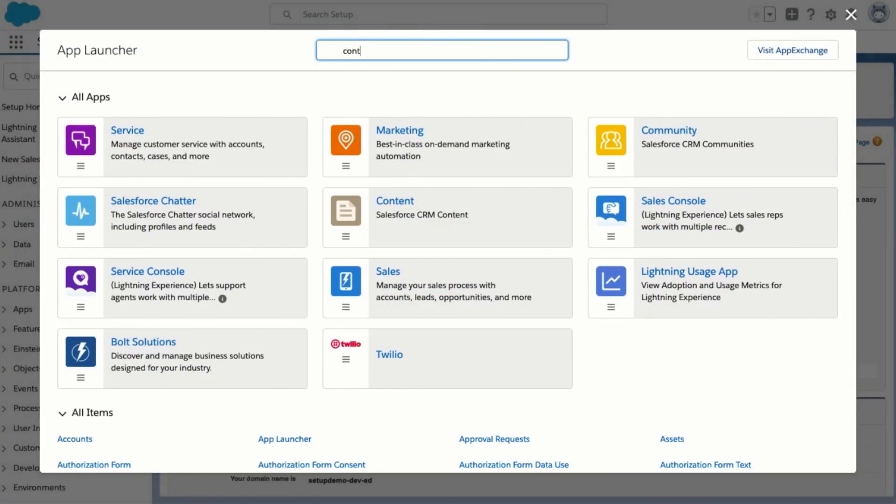
type("acts")
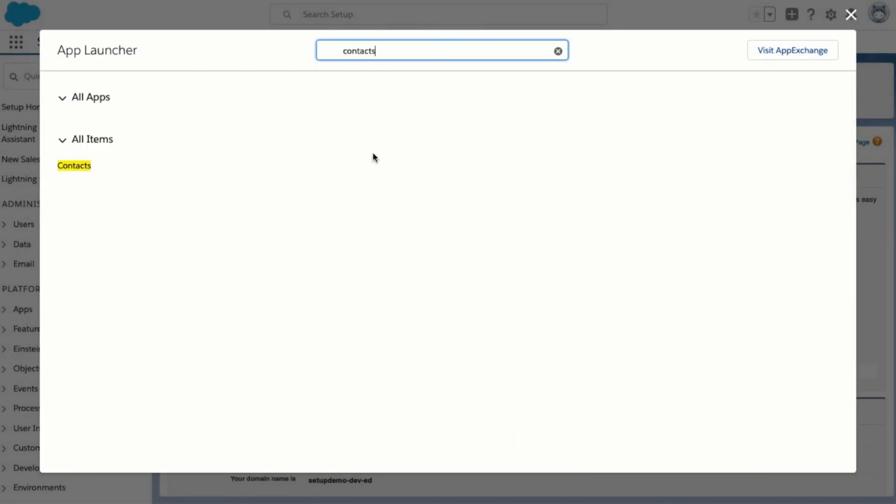
left_click(74, 167)
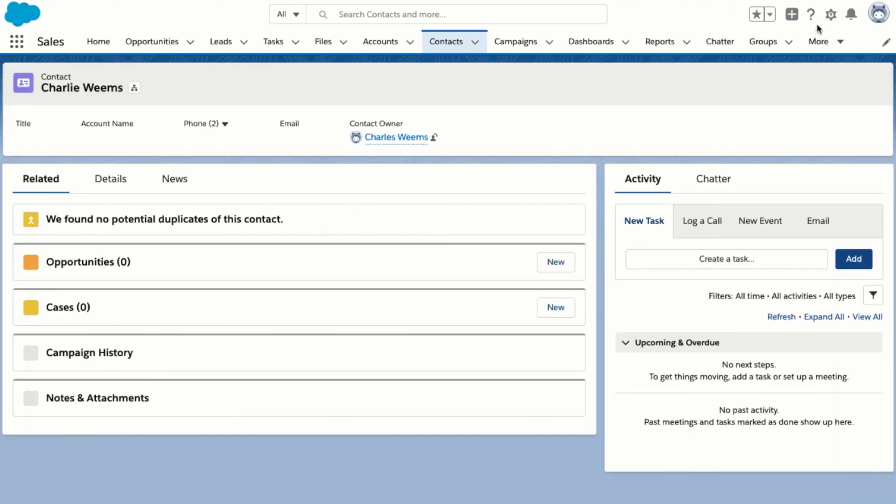
left_click(831, 15)
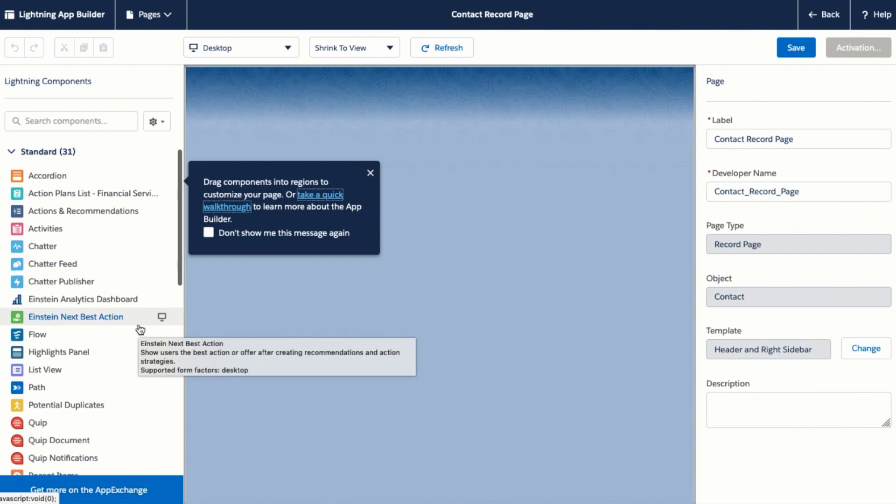
Drag Twilio - Two Way Messages into the Contact Record Page's right sidebar and save
left_click(370, 172)
scroll(27, 319, "down", 9)
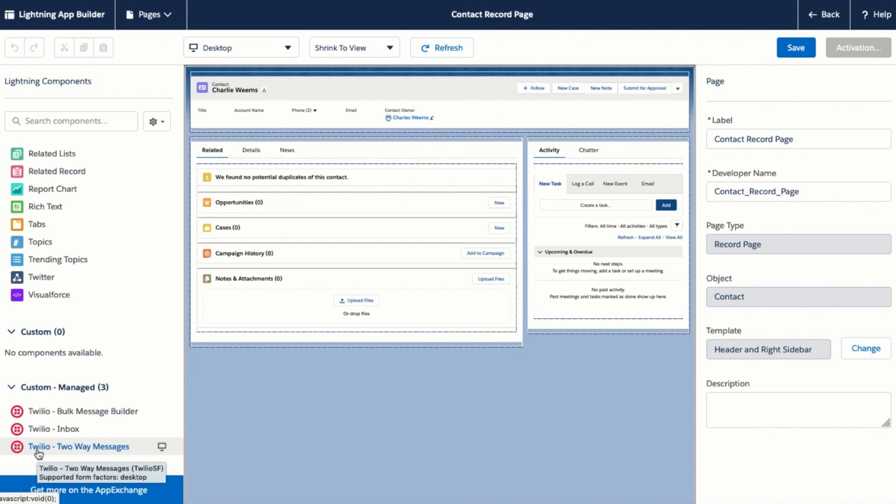
left_click_drag(38, 453, 541, 139)
left_click(792, 49)
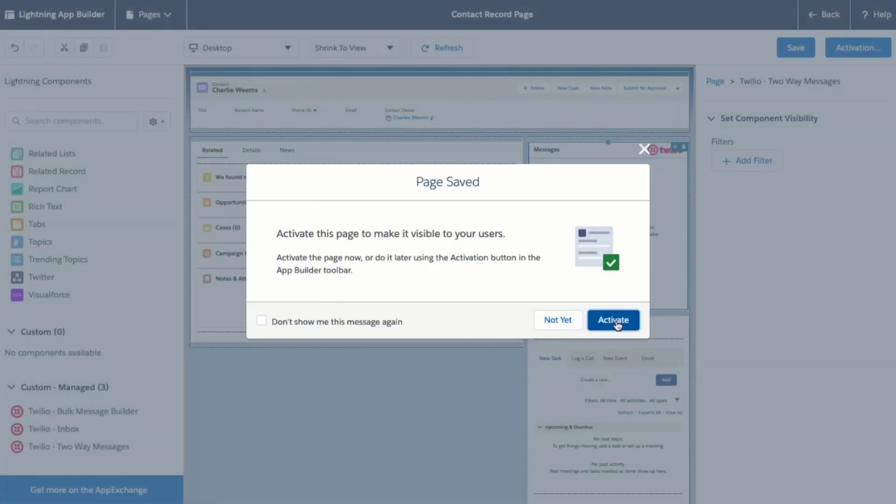
Activate the Contact Record Page as the org default for desktop and phone
left_click(614, 321)
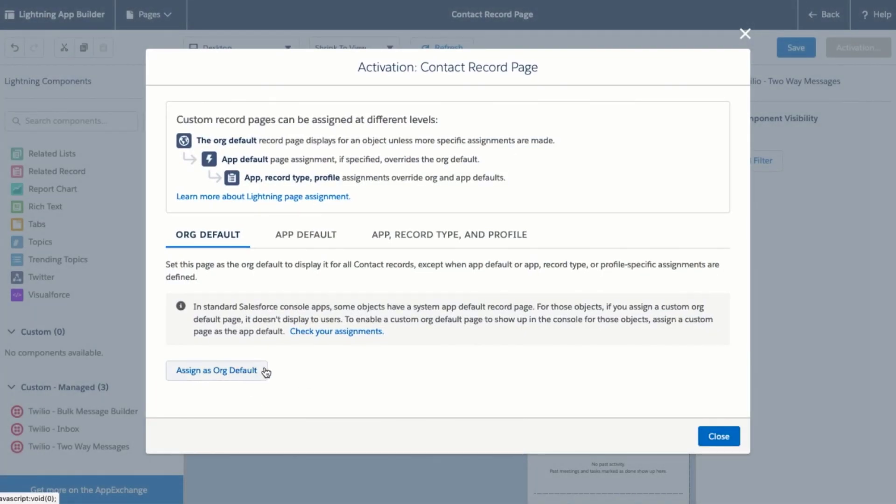
left_click(301, 245)
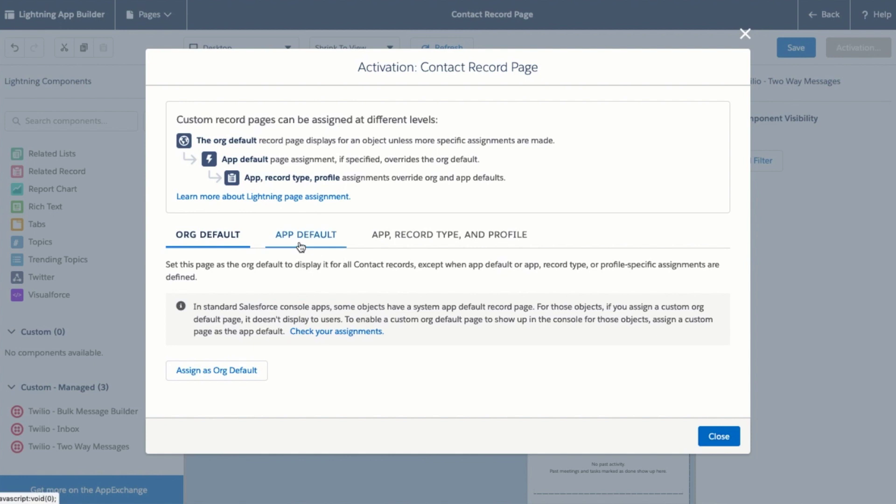
left_click(396, 238)
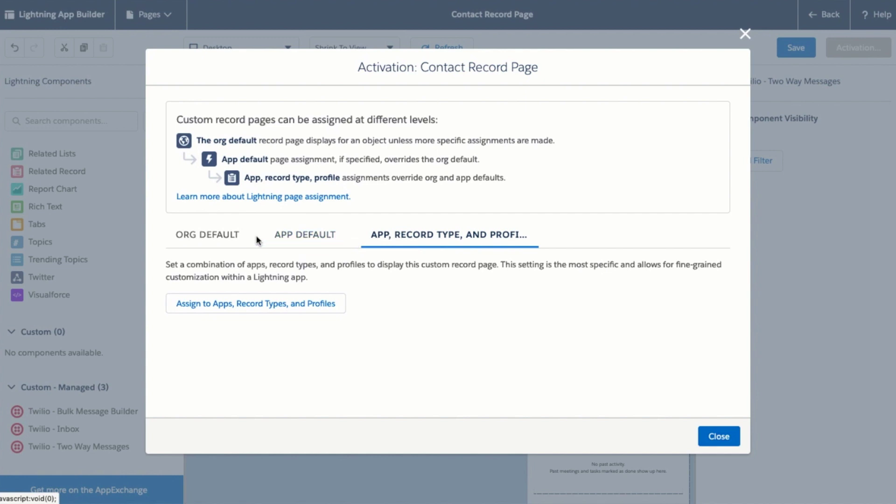
left_click(230, 241)
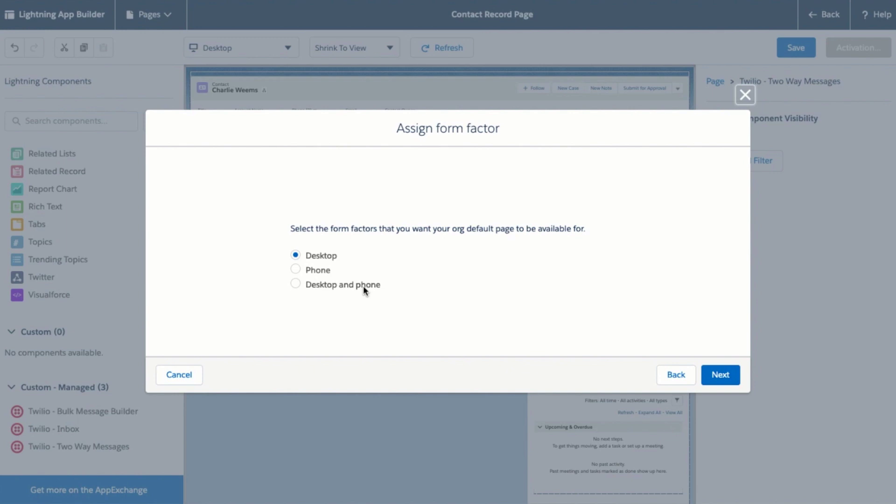
left_click(363, 286)
left_click(721, 375)
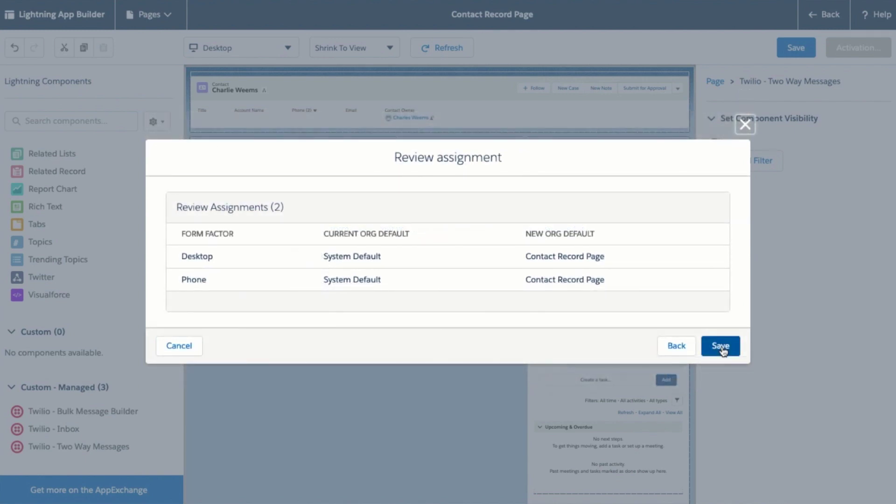
left_click(722, 349)
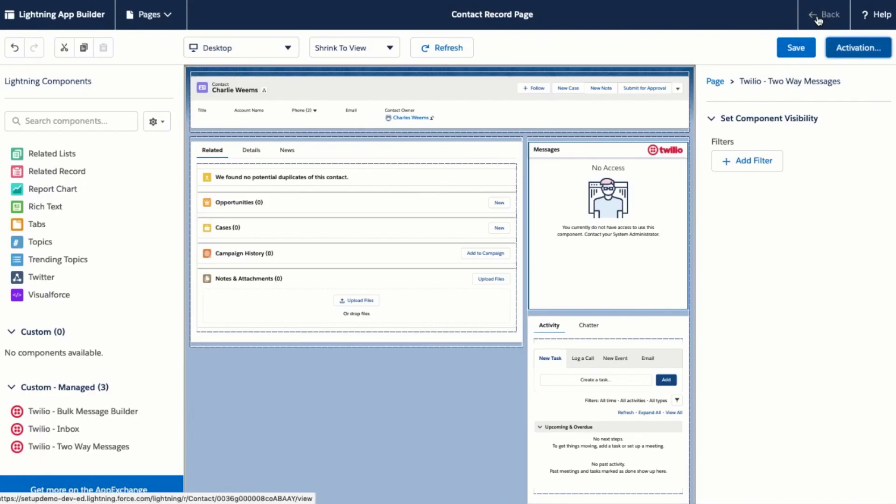
Assign the Twilio Administrator permission set to the system administrator user
left_click(818, 18)
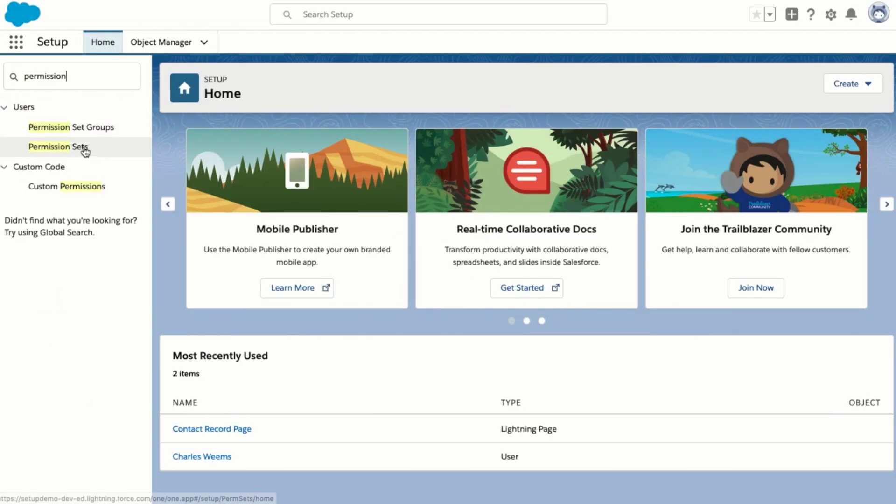
left_click(84, 148)
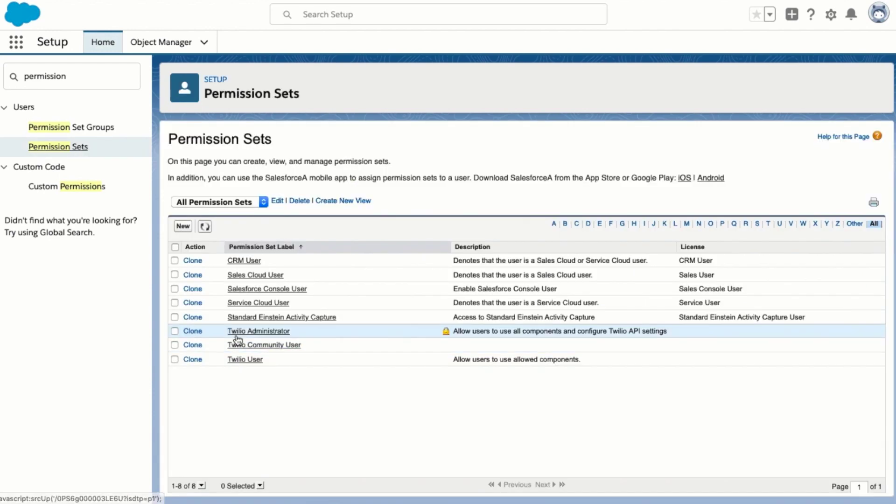
left_click(239, 333)
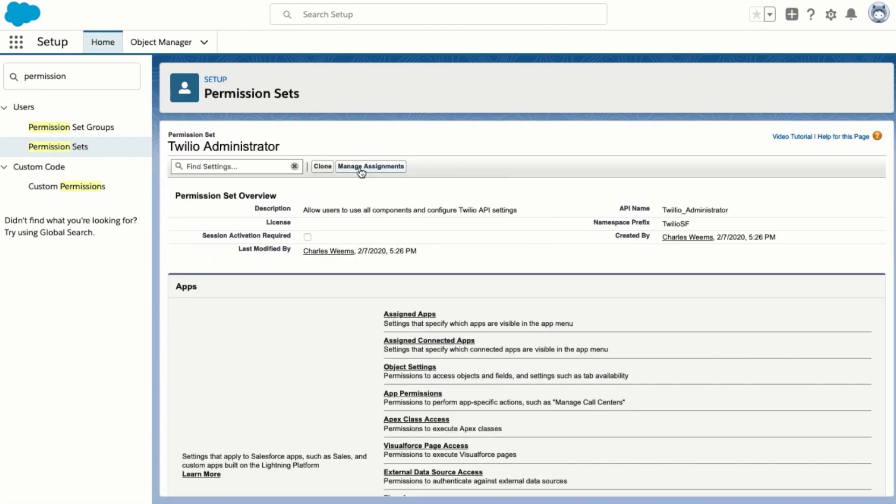
left_click(362, 170)
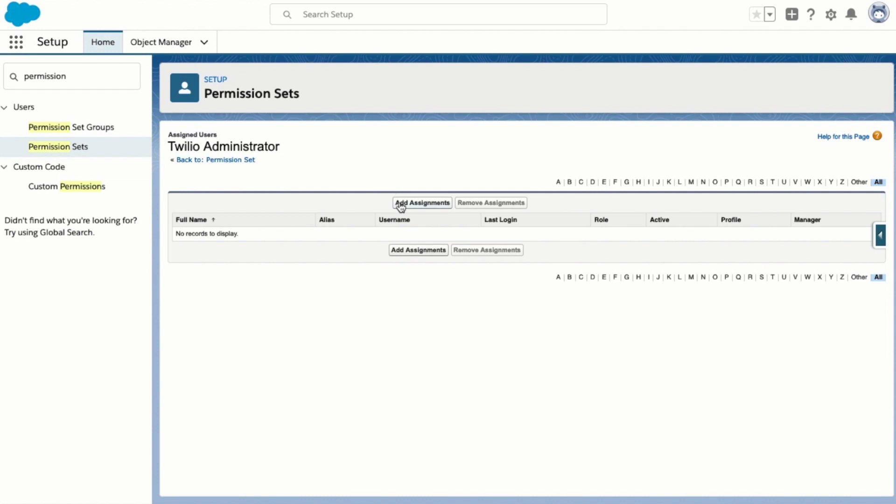
left_click(401, 204)
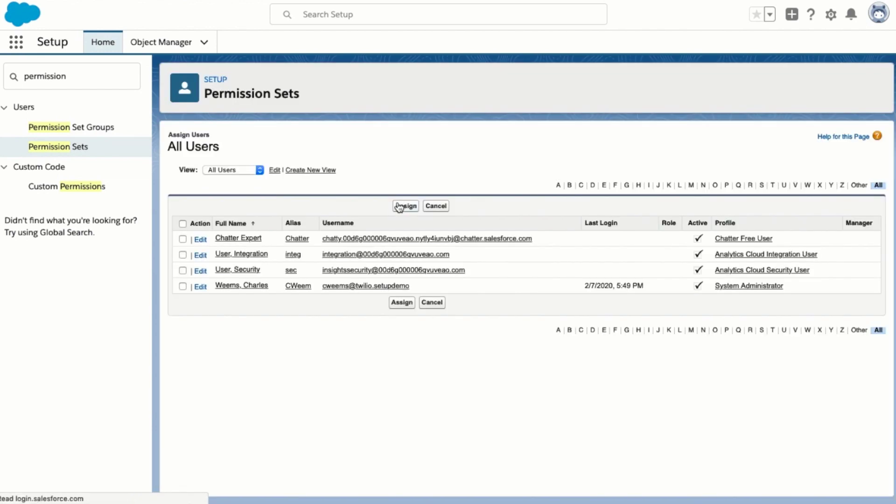
left_click(183, 286)
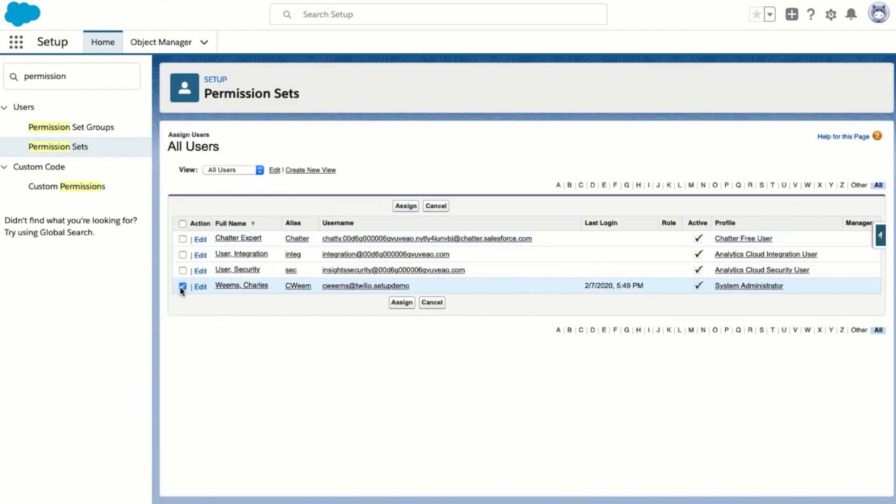
left_click(400, 304)
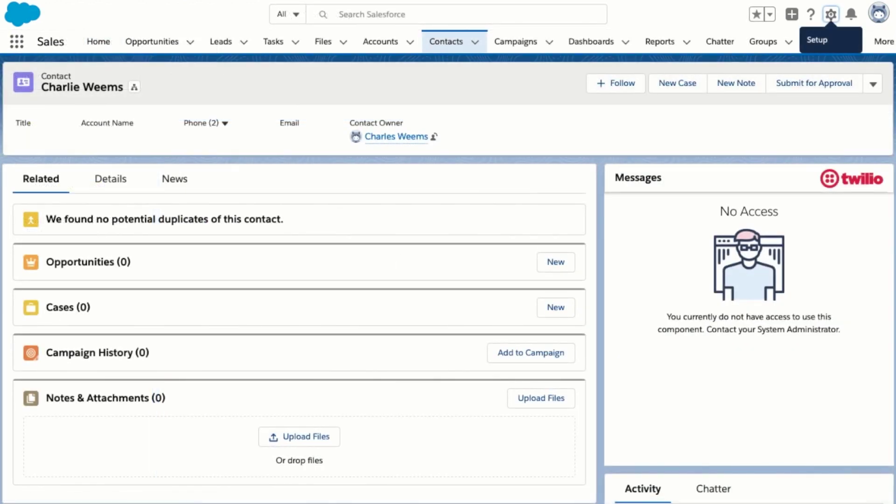
Reload the contact page and send 'Hello!' from the Twilio Messages box
key("super+r")
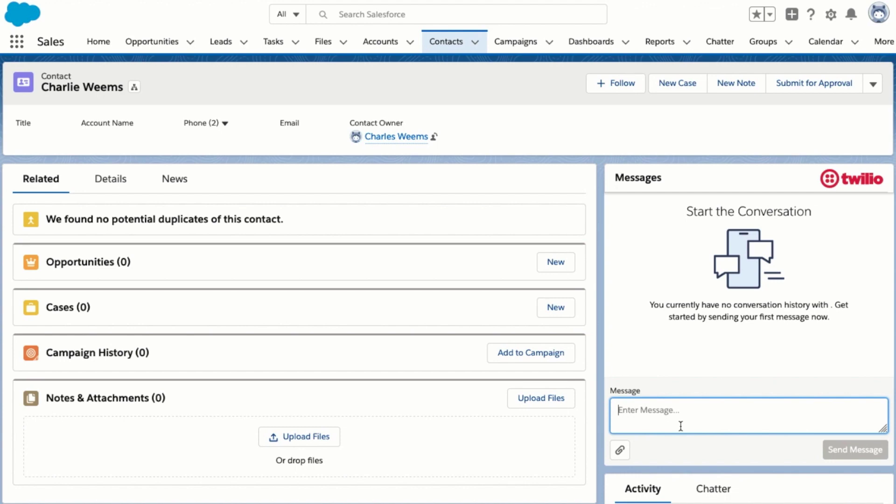
type("Hello!")
key("Return")
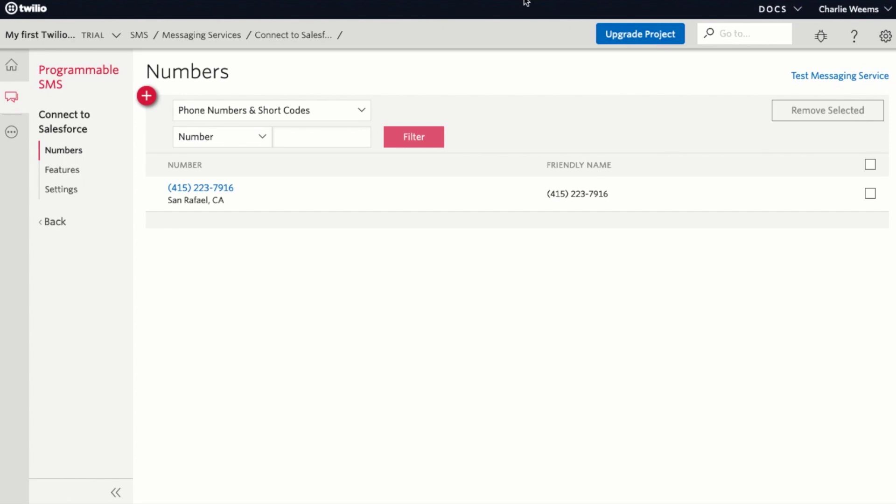
Return to Salesforce's App Launcher listing all apps, including Twilio
left_click(617, 37)
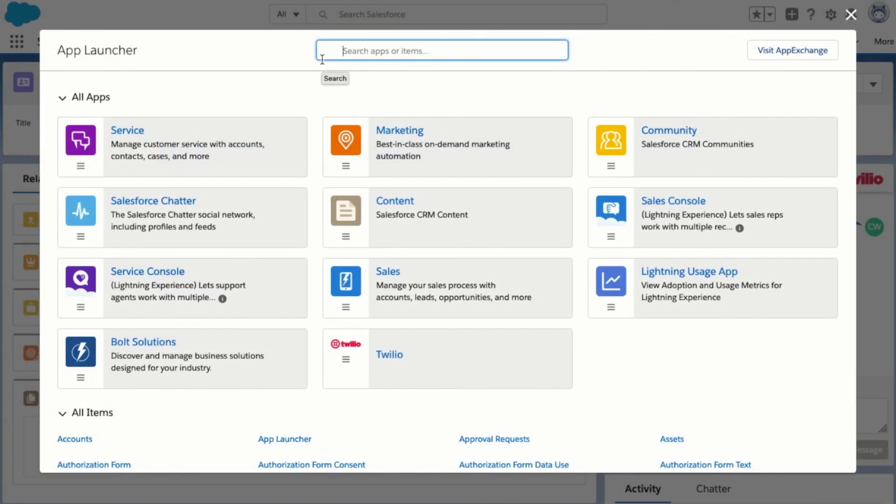
In Twilio Configuration, set the license quantity to 2 and submit the order
type("twil")
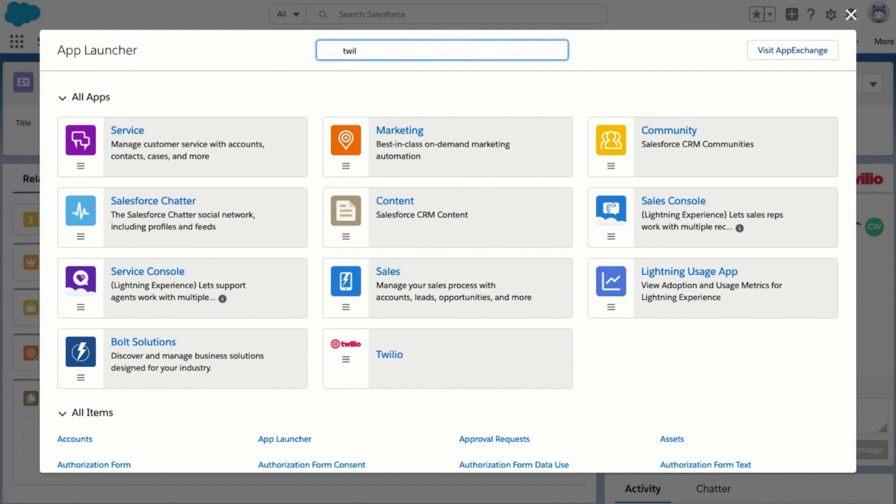
type("io")
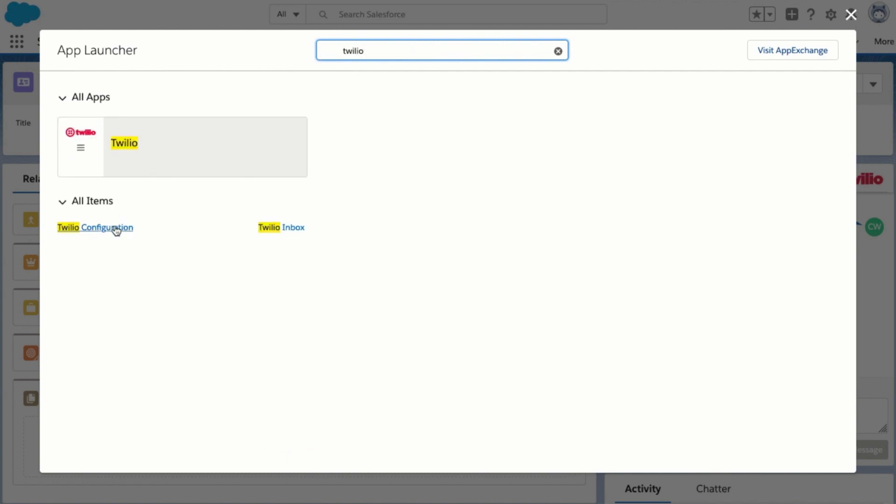
left_click(116, 229)
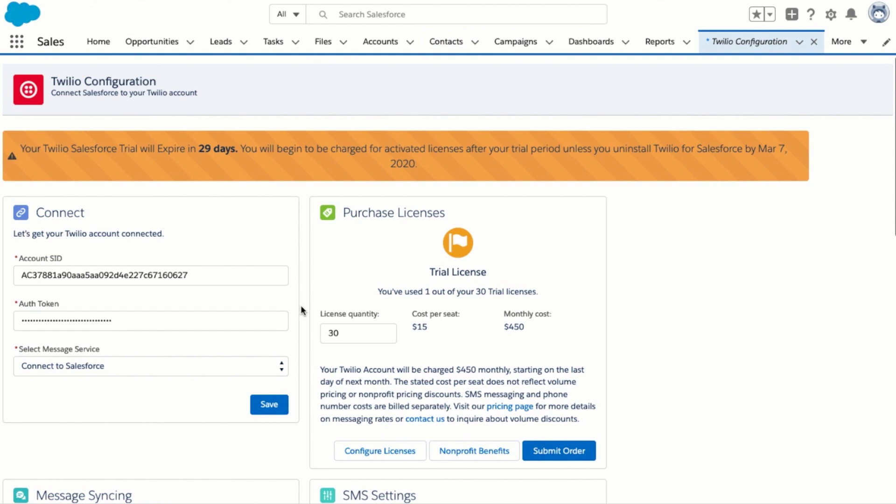
double_click(338, 333)
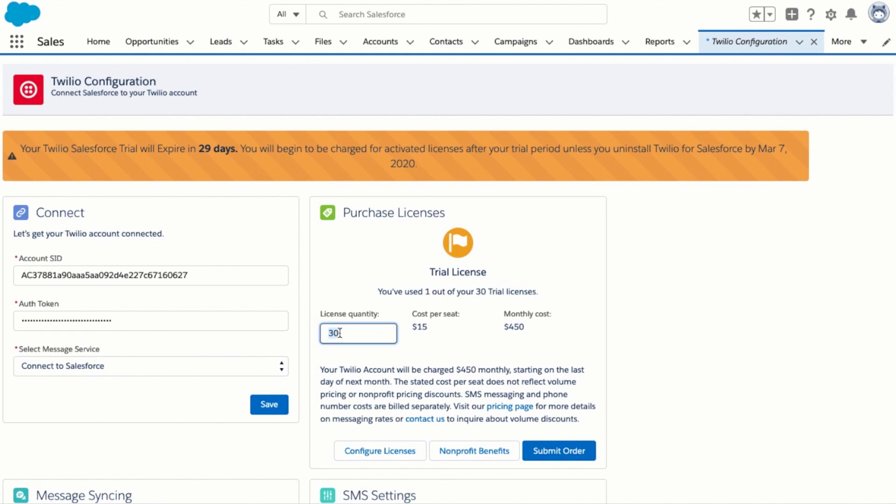
type("2")
scroll(362, 370, "down", 3)
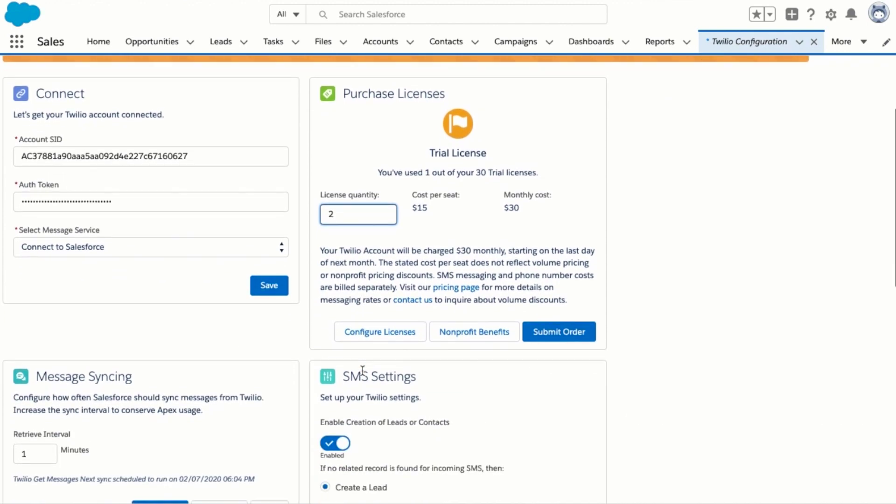
left_click(546, 330)
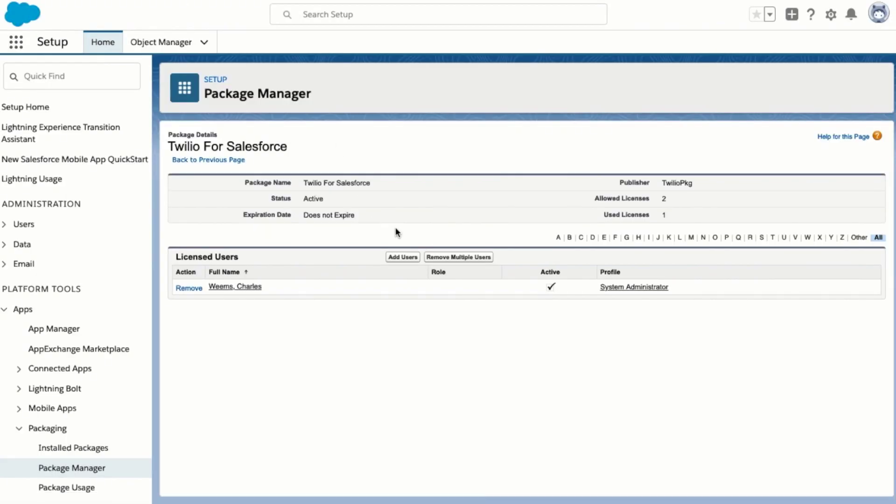
Add the User, Security account as a licensed Twilio For Salesforce user
left_click(401, 258)
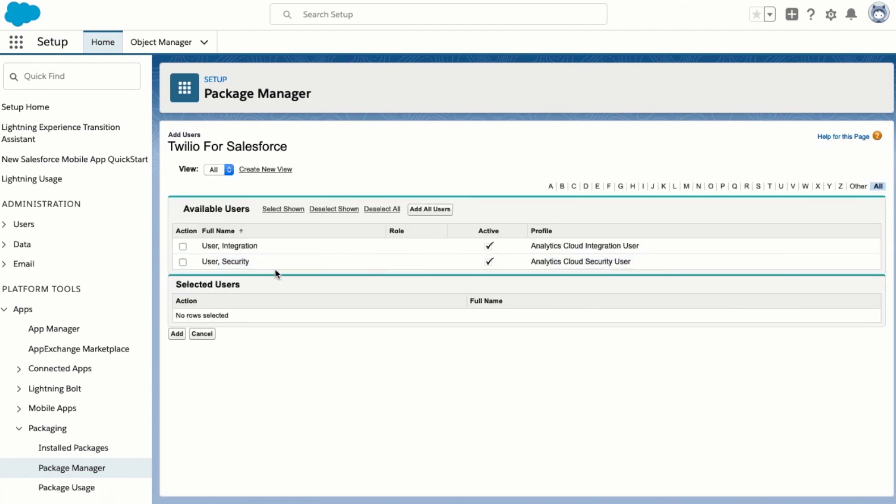
left_click(182, 263)
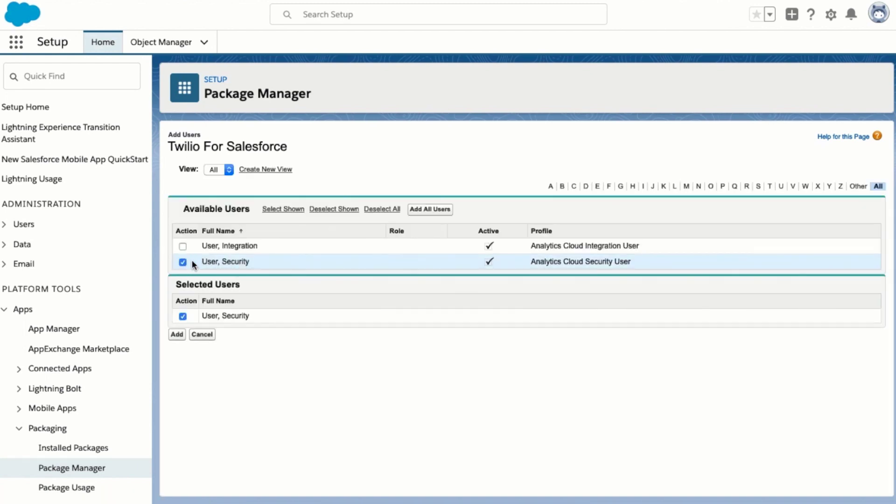
left_click(177, 335)
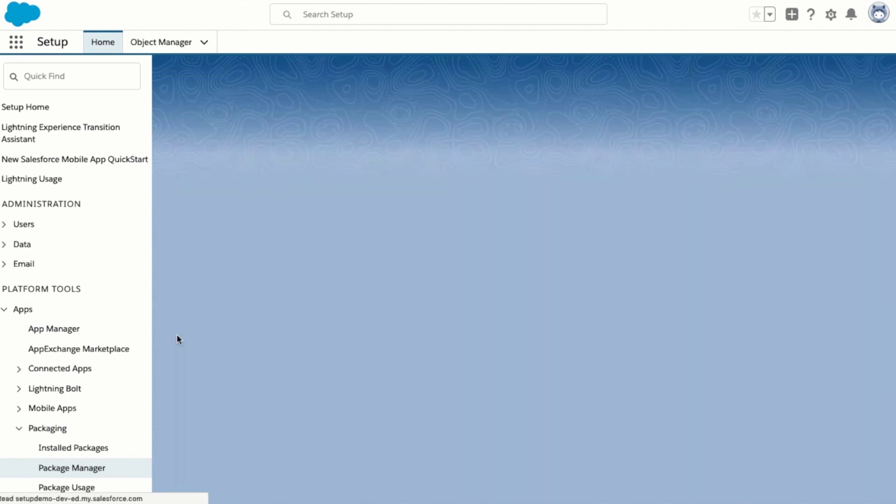